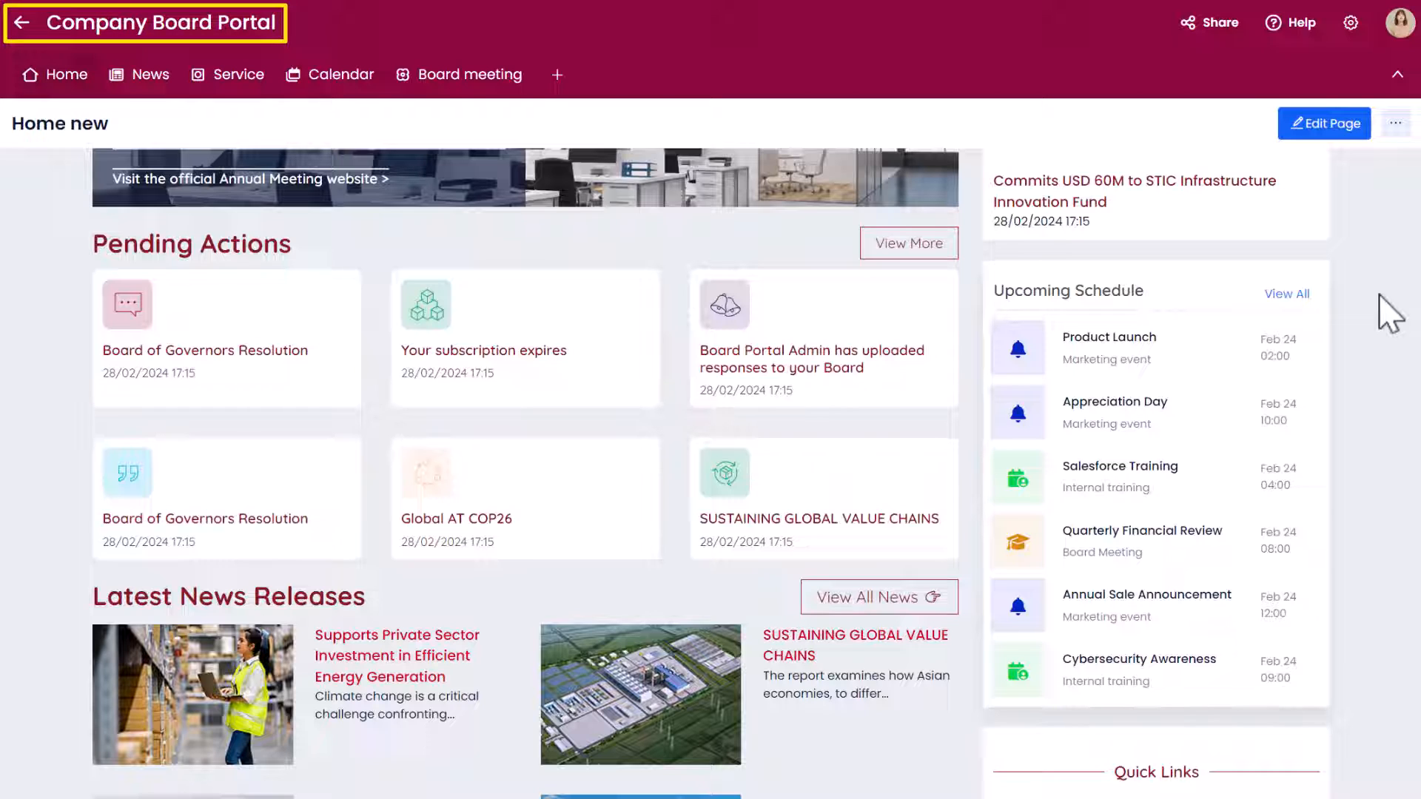
# Open the portal's Calendar in List view and examine the event types assigned to the events
pyautogui.moveTo(339, 94)
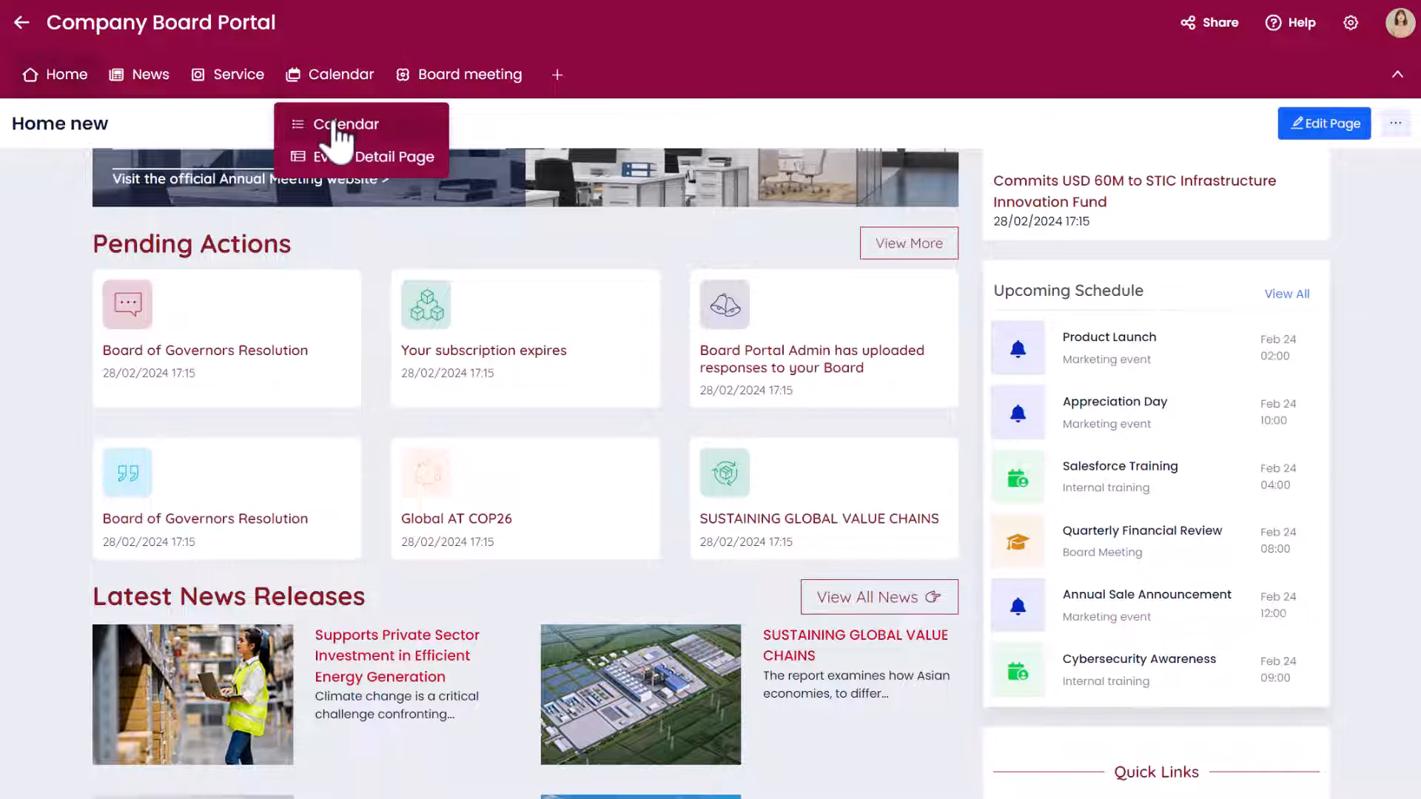
pyautogui.click(335, 126)
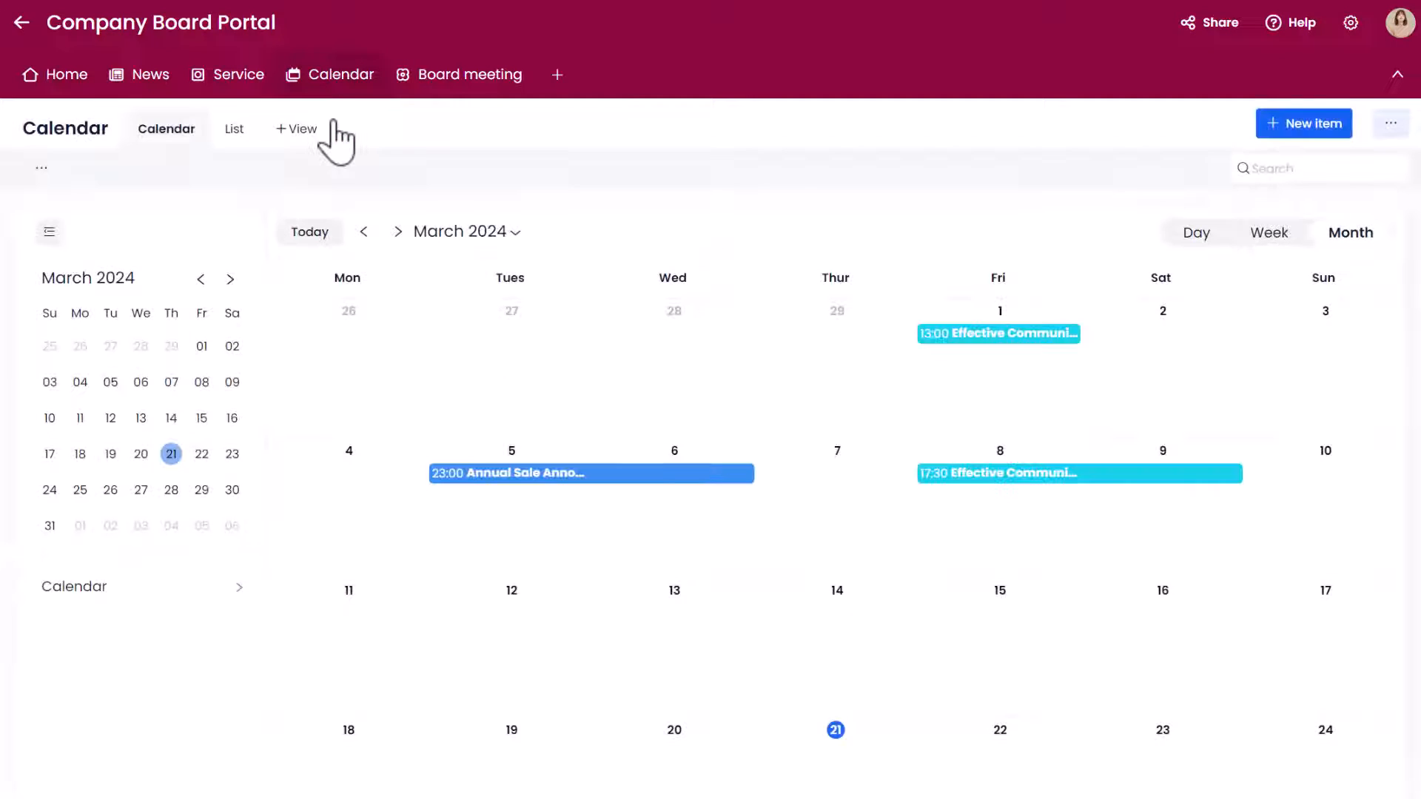
pyautogui.click(232, 130)
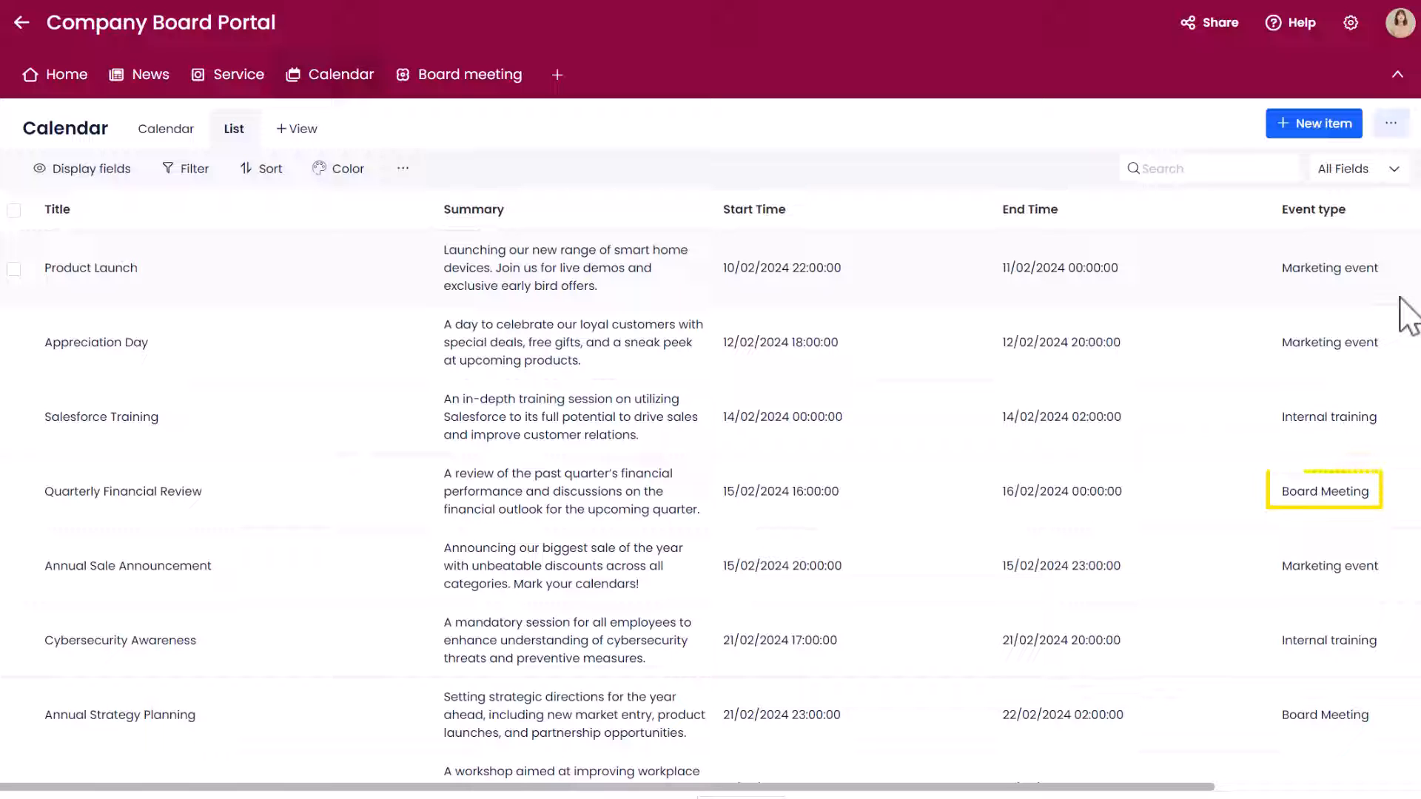
pyautogui.scroll(-1, 1409, 330)
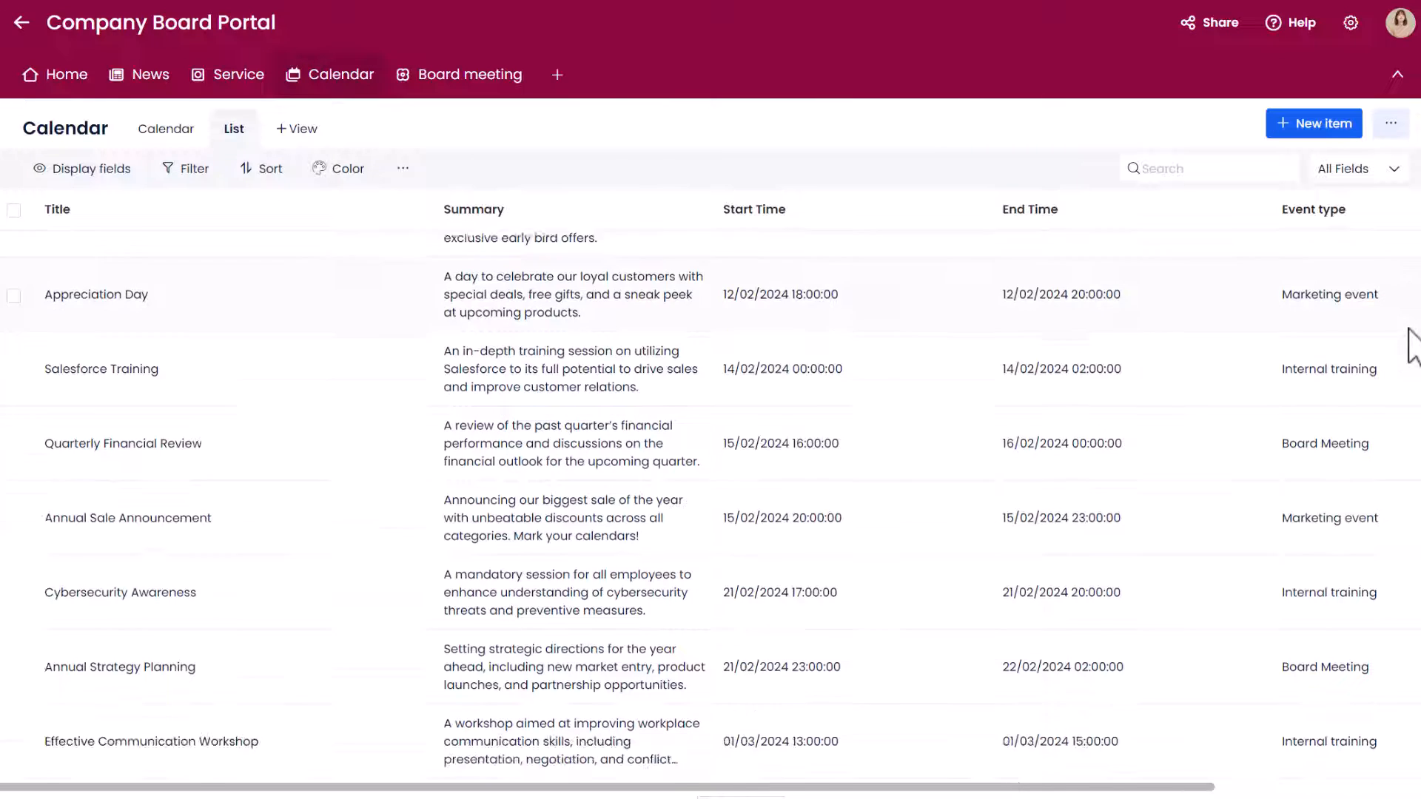
pyautogui.scroll(-3, 1409, 331)
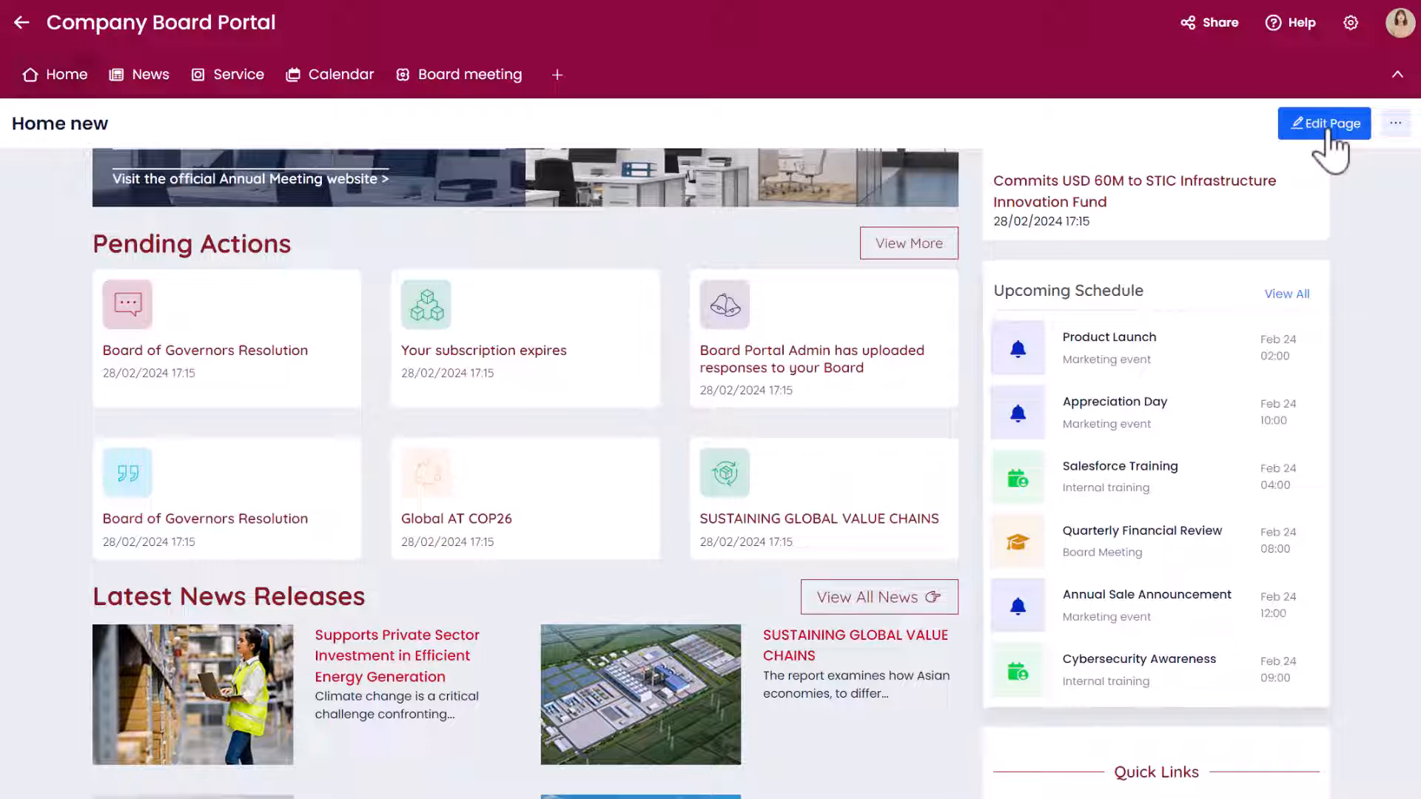
# Open the home page for editing at the Upcoming Schedule section
pyautogui.click(1324, 124)
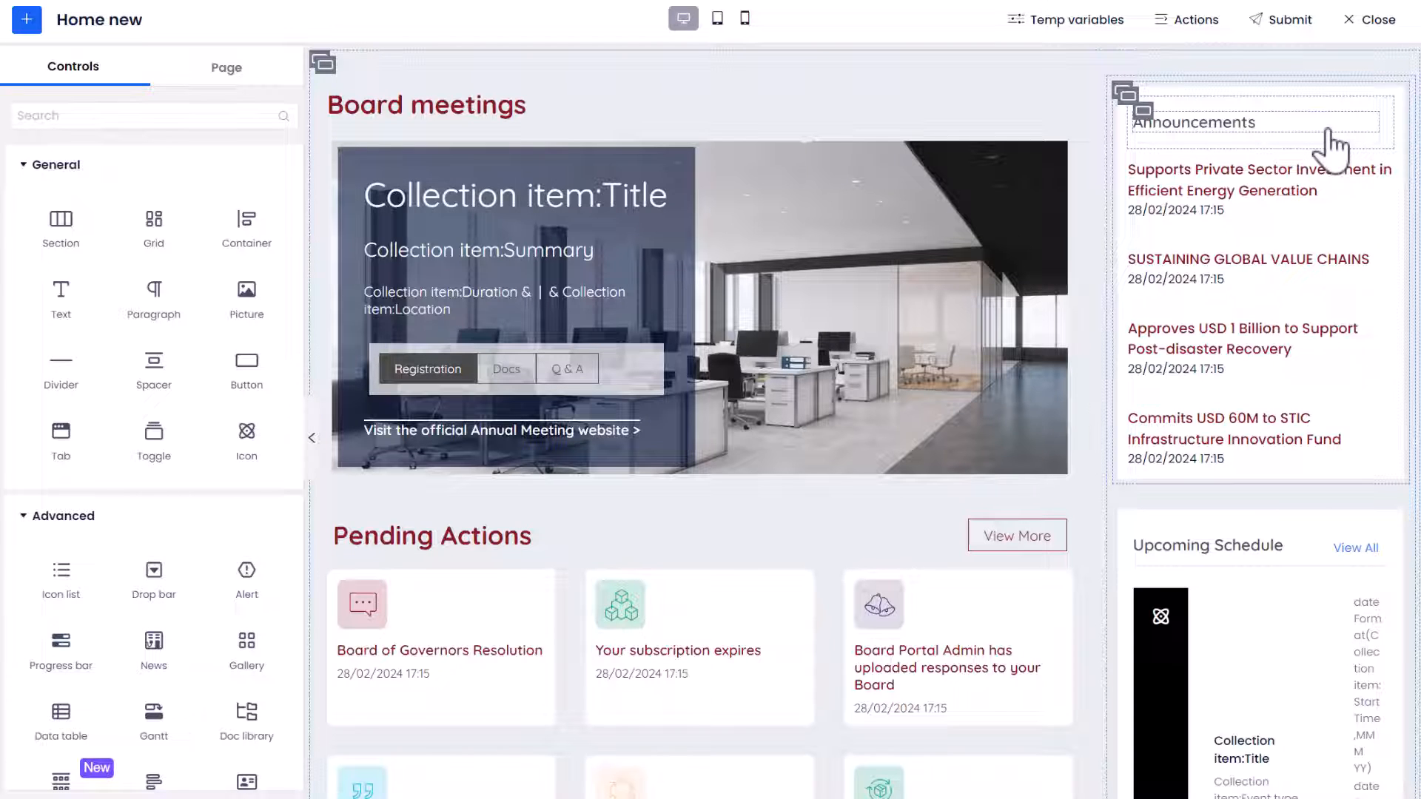
pyautogui.scroll(-3, 1332, 155)
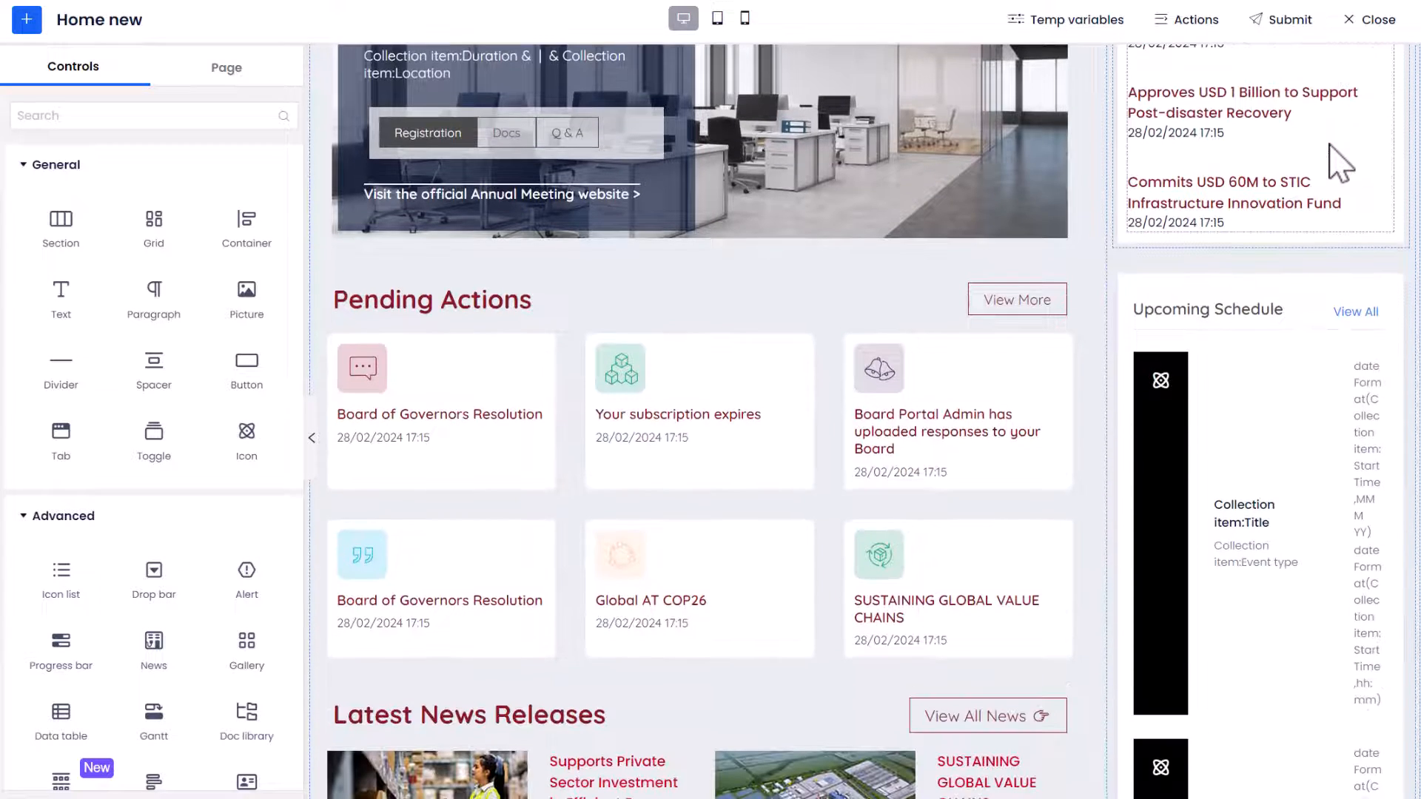
pyautogui.scroll(-2, 1330, 145)
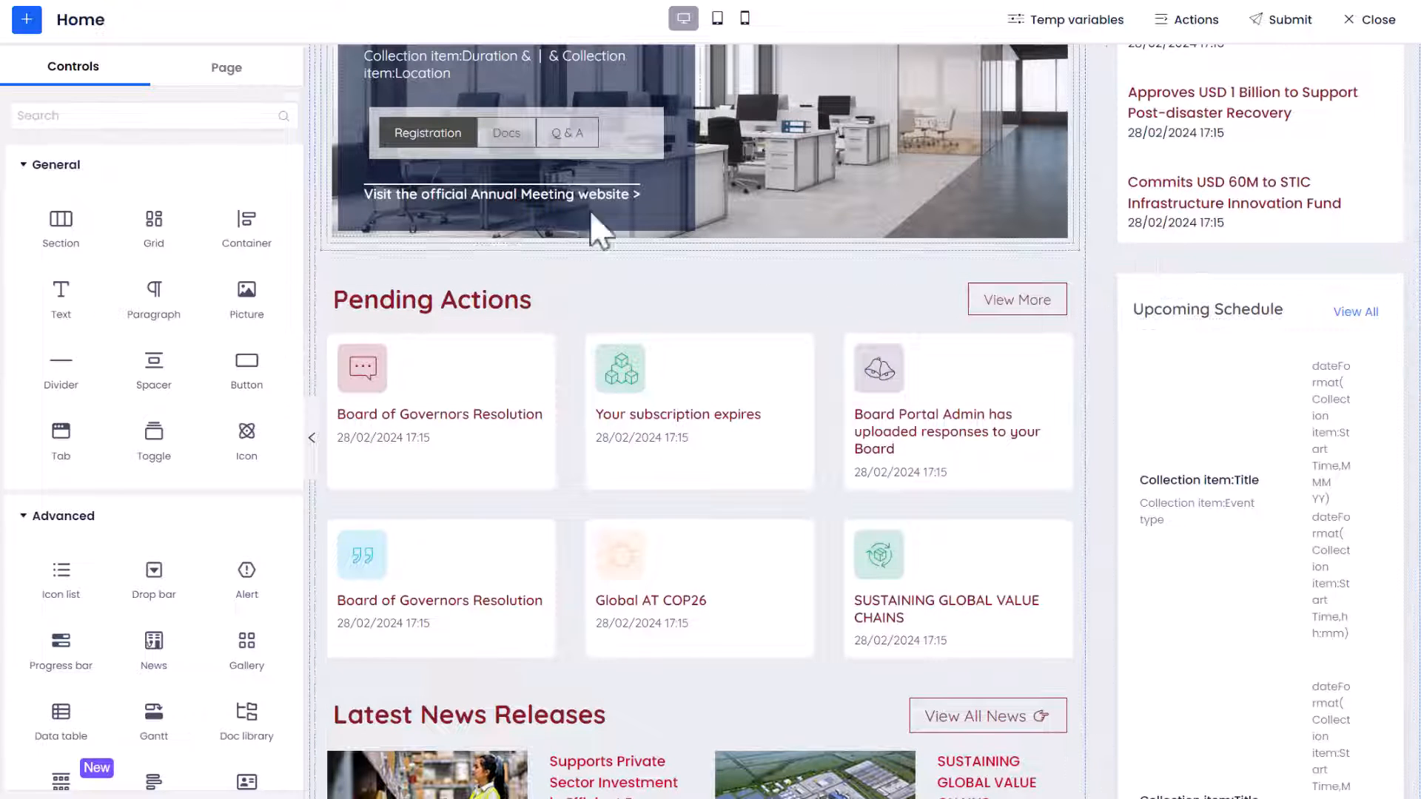
# Find the Icon control and add it in front of the title in the Upcoming Schedule collection item
pyautogui.click(225, 116)
pyautogui.write('i')
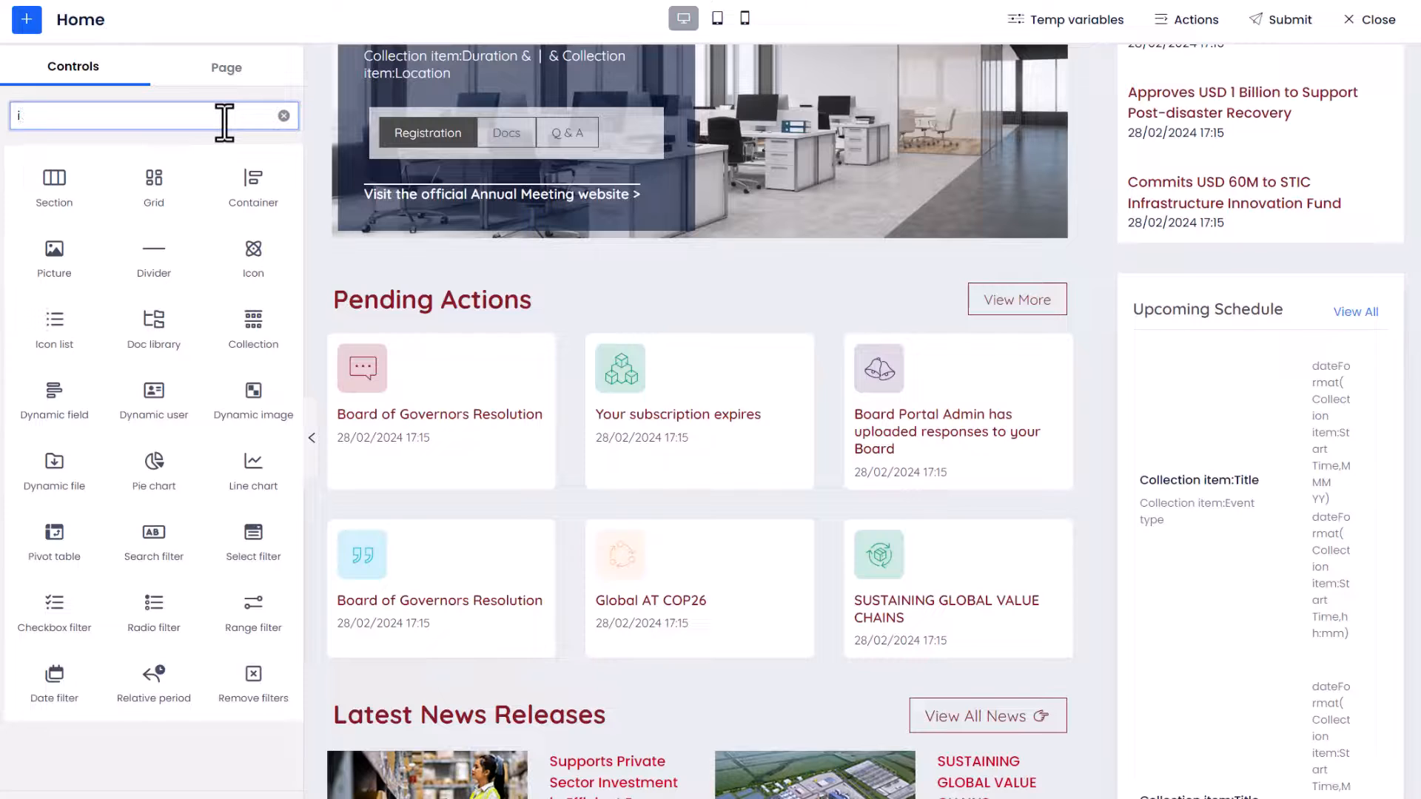
pyautogui.write('con')
pyautogui.moveTo(54, 185); pyautogui.dragTo(1159, 407)
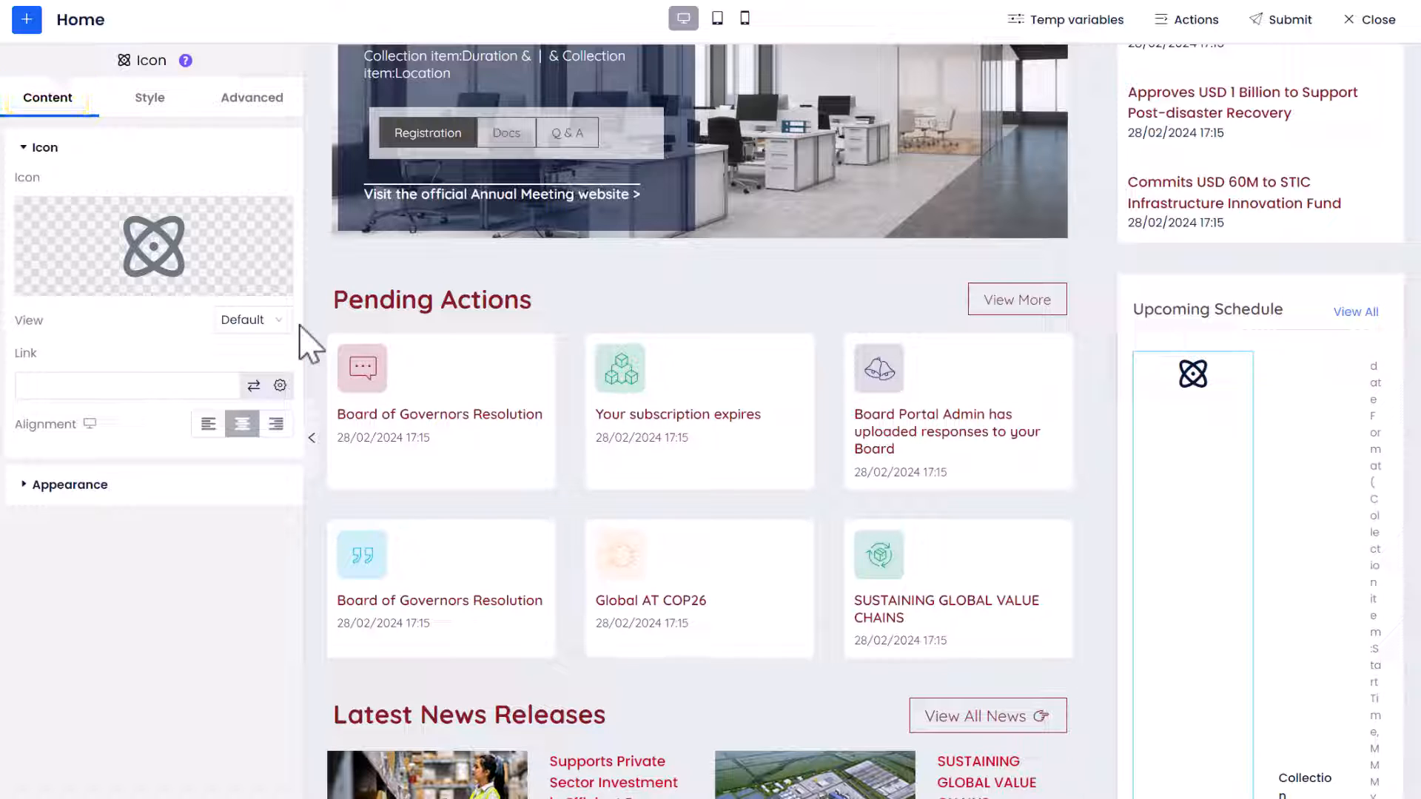
# Set the new icon's view to Stacked and its shape to Square
pyautogui.click(275, 320)
pyautogui.click(263, 382)
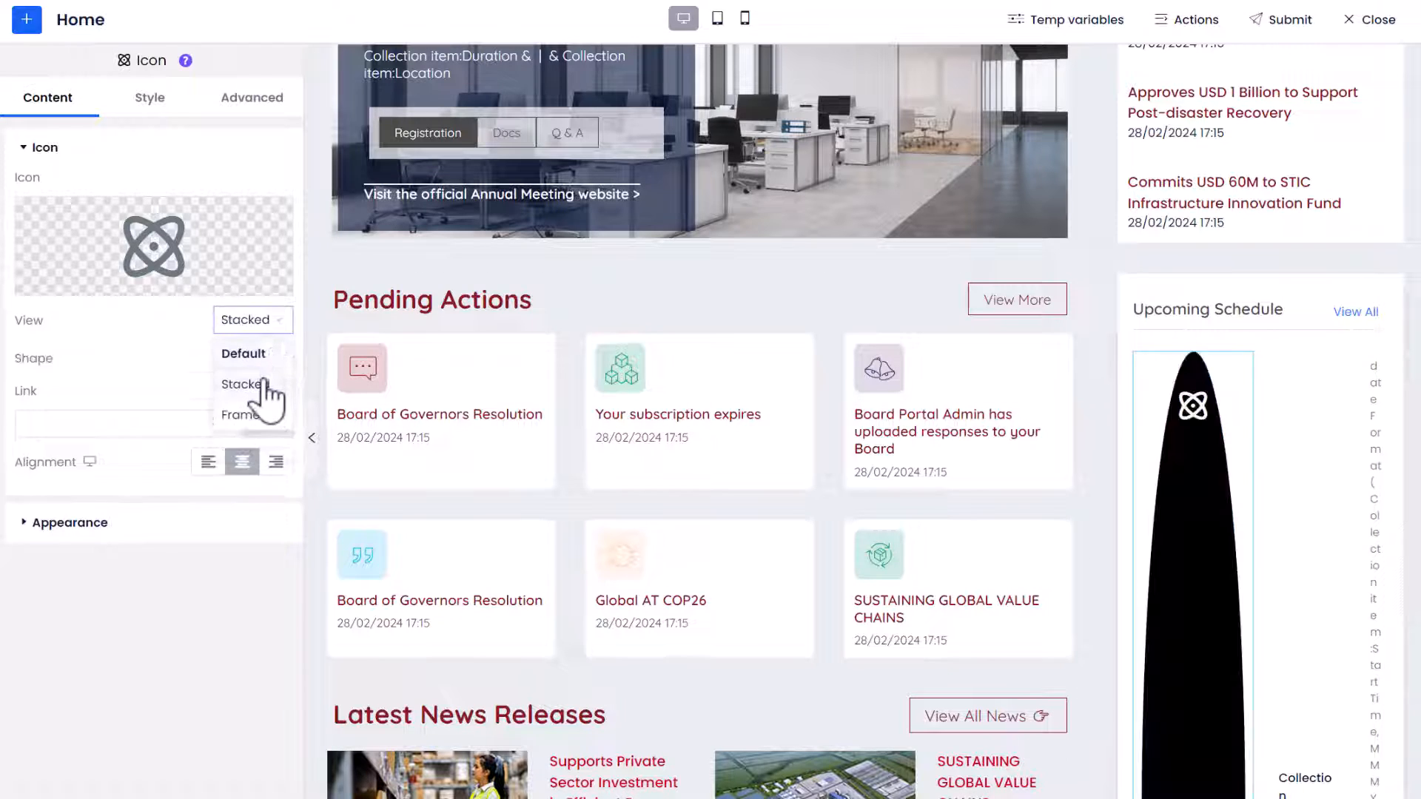
pyautogui.click(265, 364)
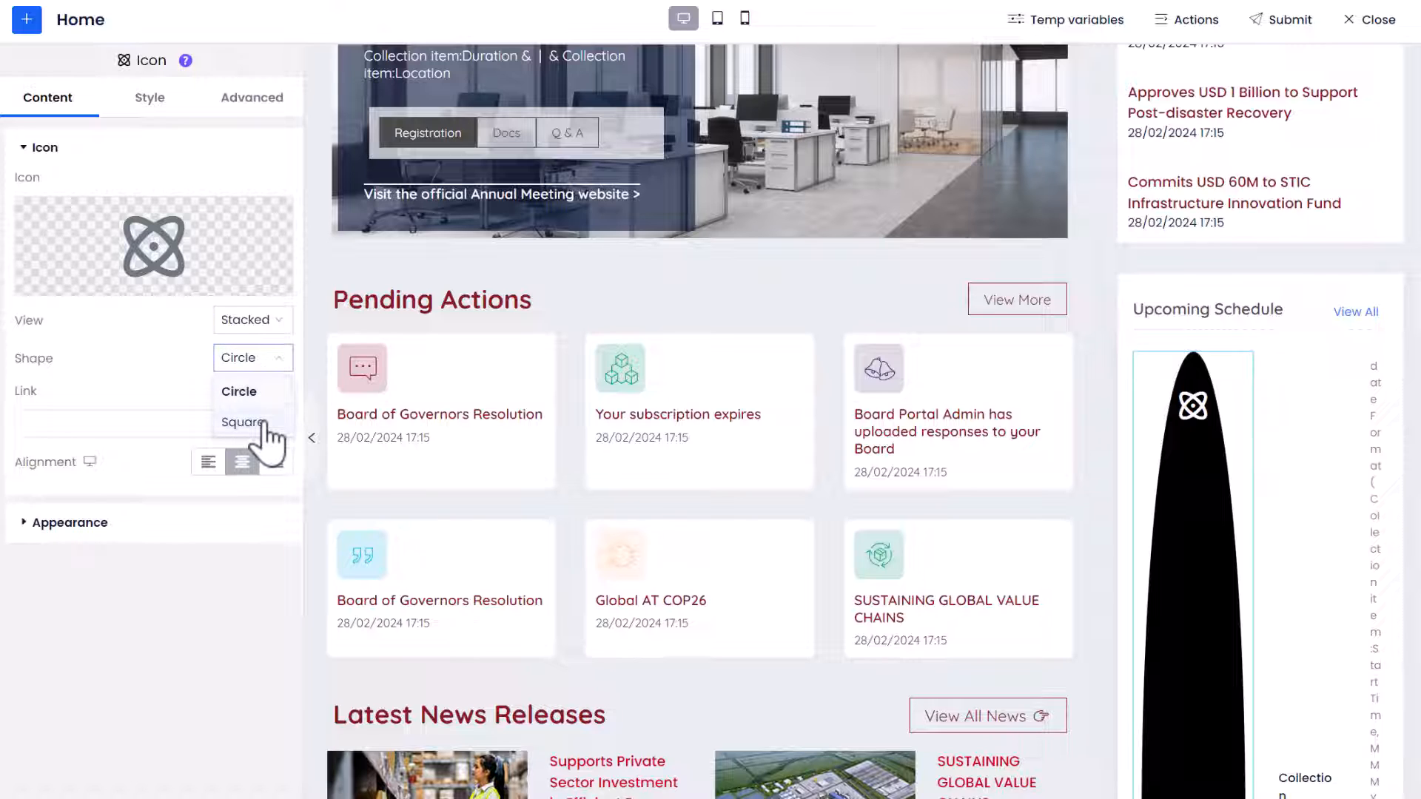
pyautogui.click(245, 423)
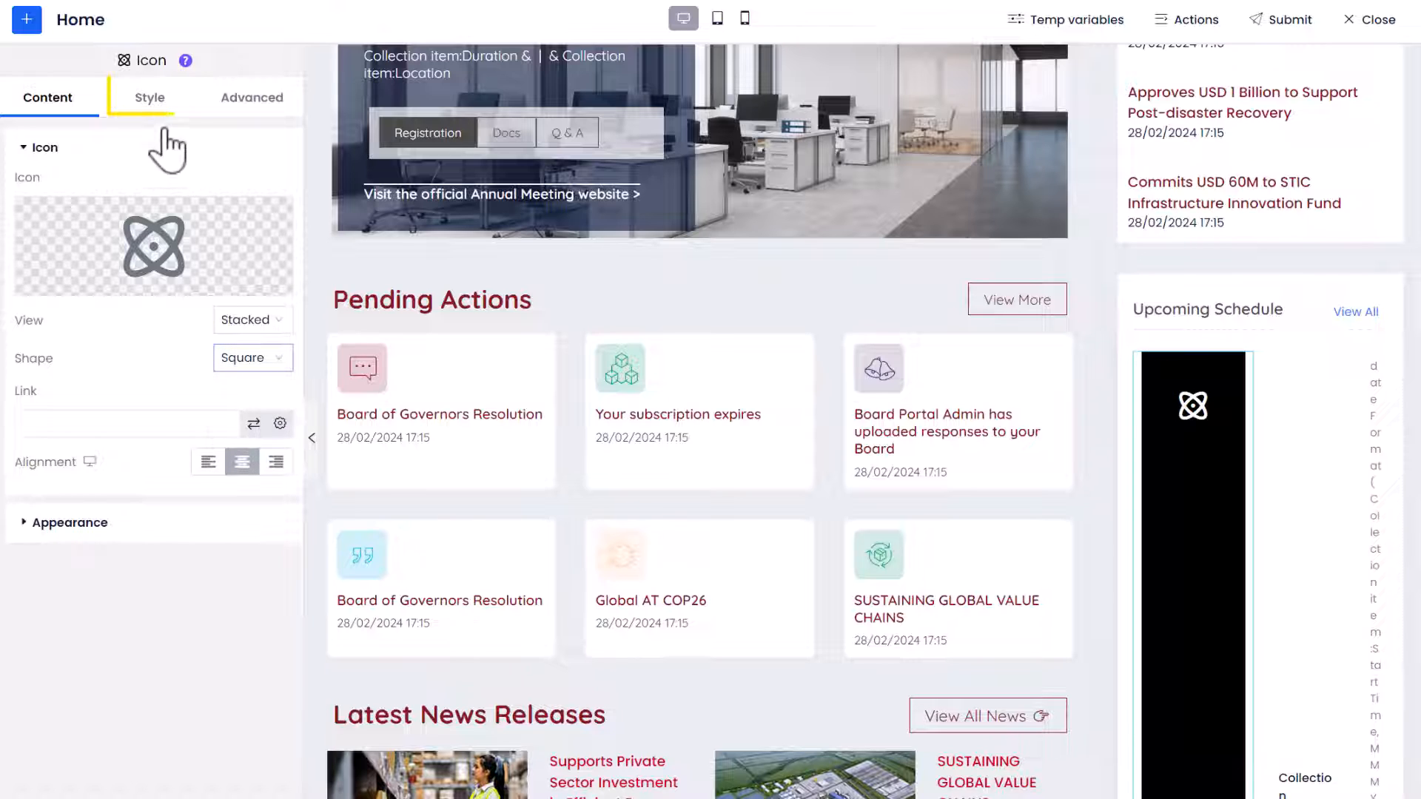
# Set the icon's size to 18 px and its padding to 18 px in the style settings
pyautogui.click(151, 102)
pyautogui.click(235, 344)
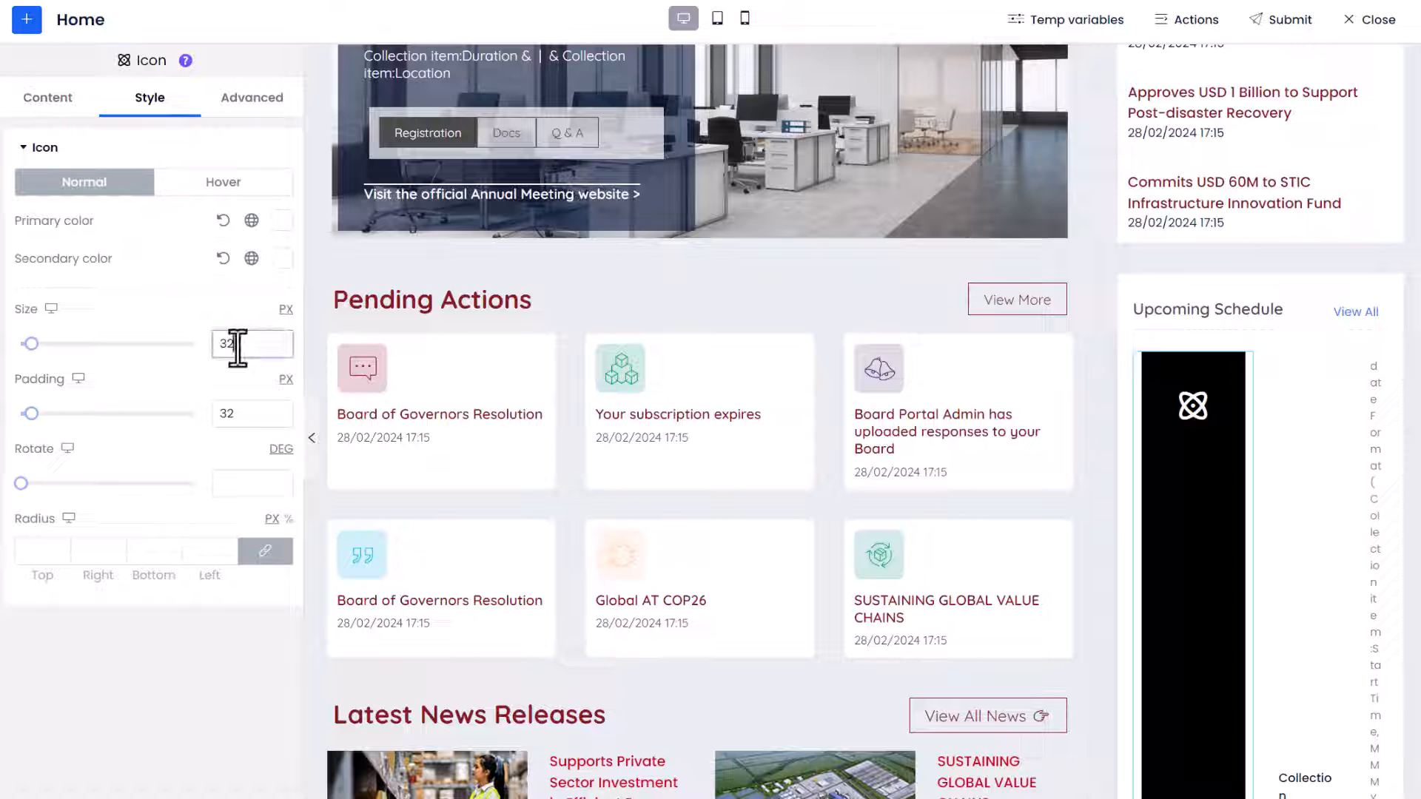
pyautogui.press('BackSpace')
pyautogui.write('18')
pyautogui.click(255, 414)
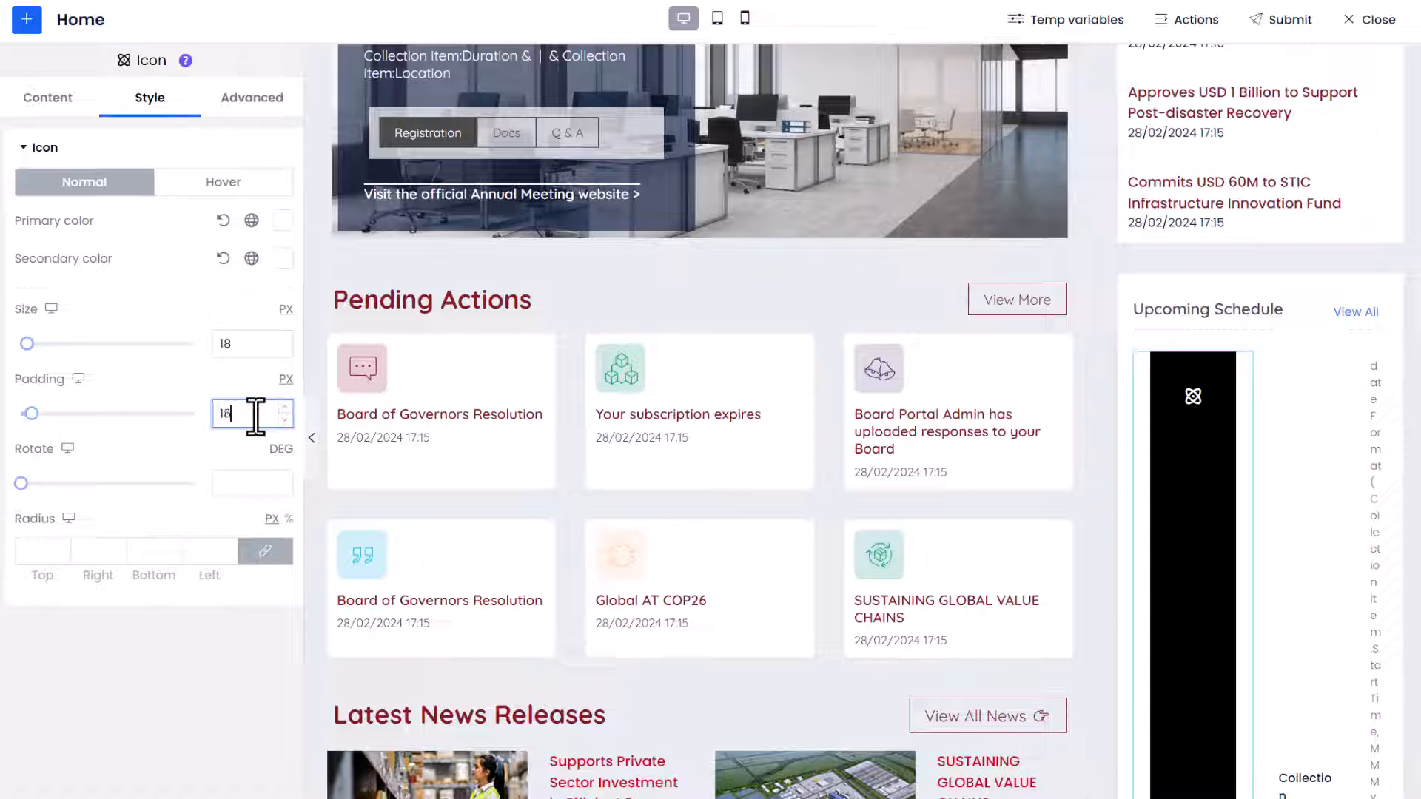
pyautogui.write('18')
# Set the icon's width to Inline (auto) in the advanced settings
pyautogui.click(259, 98)
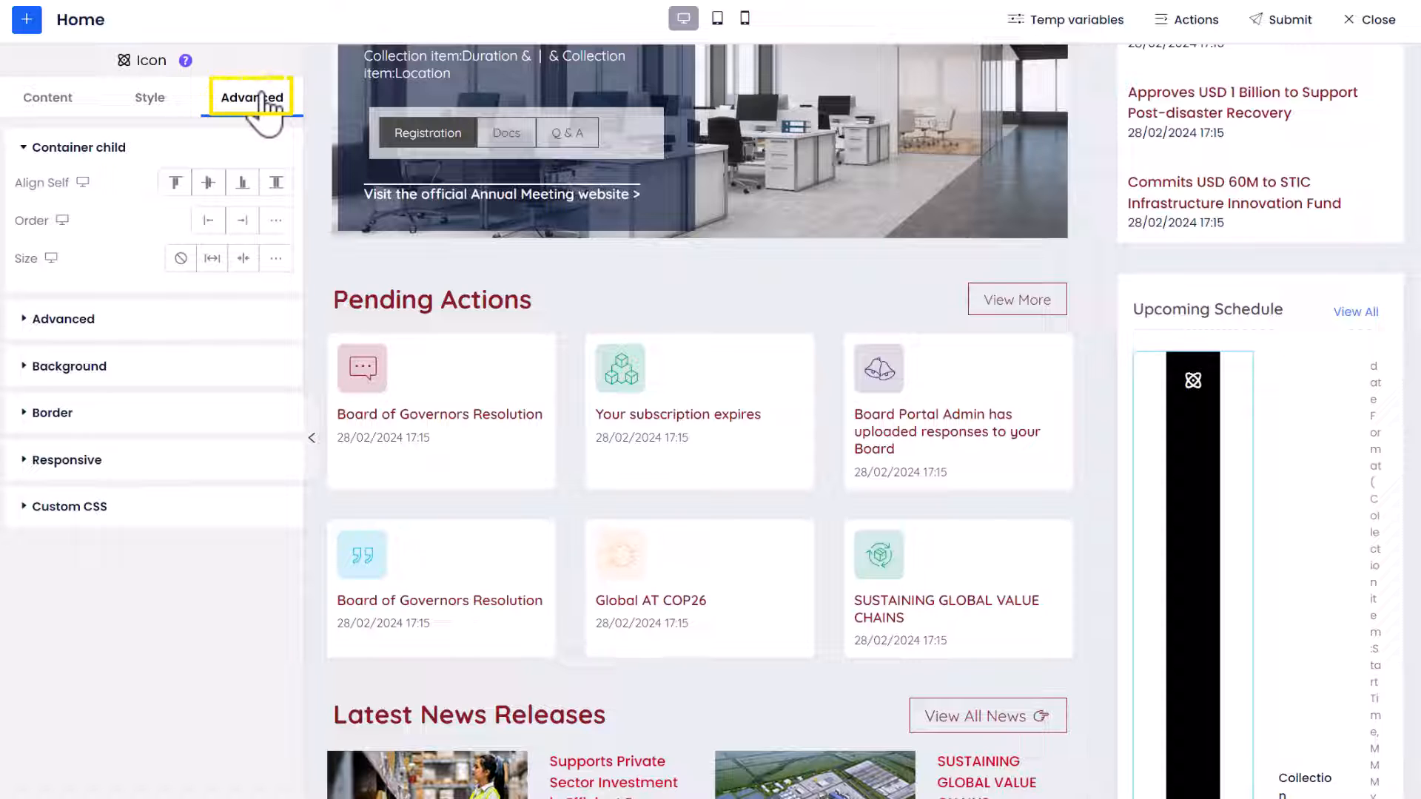
pyautogui.click(178, 330)
pyautogui.click(255, 526)
pyautogui.click(281, 620)
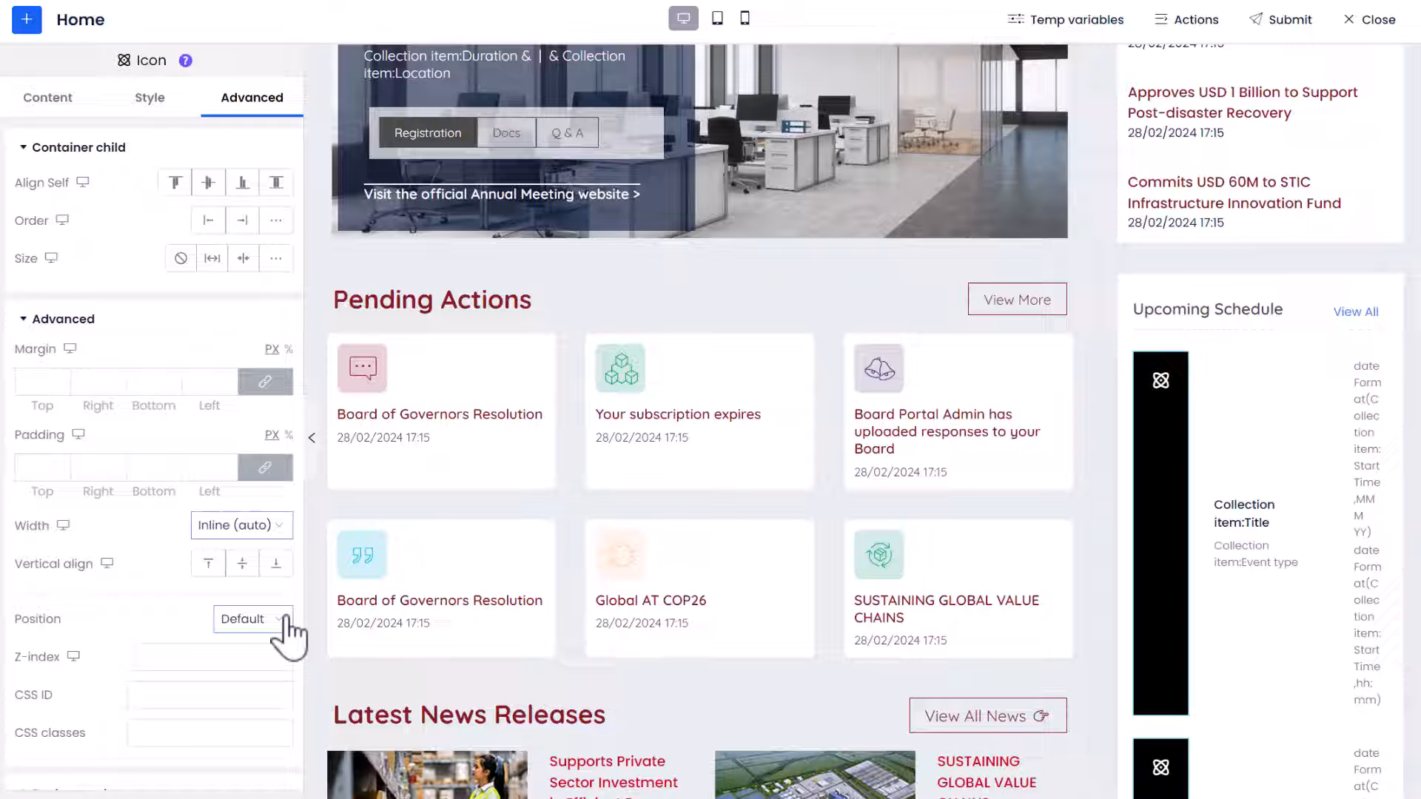
# Open the dynamic display rules of the Upcoming Schedule icon and bring up the expression editor for the rule
pyautogui.click(1154, 401)
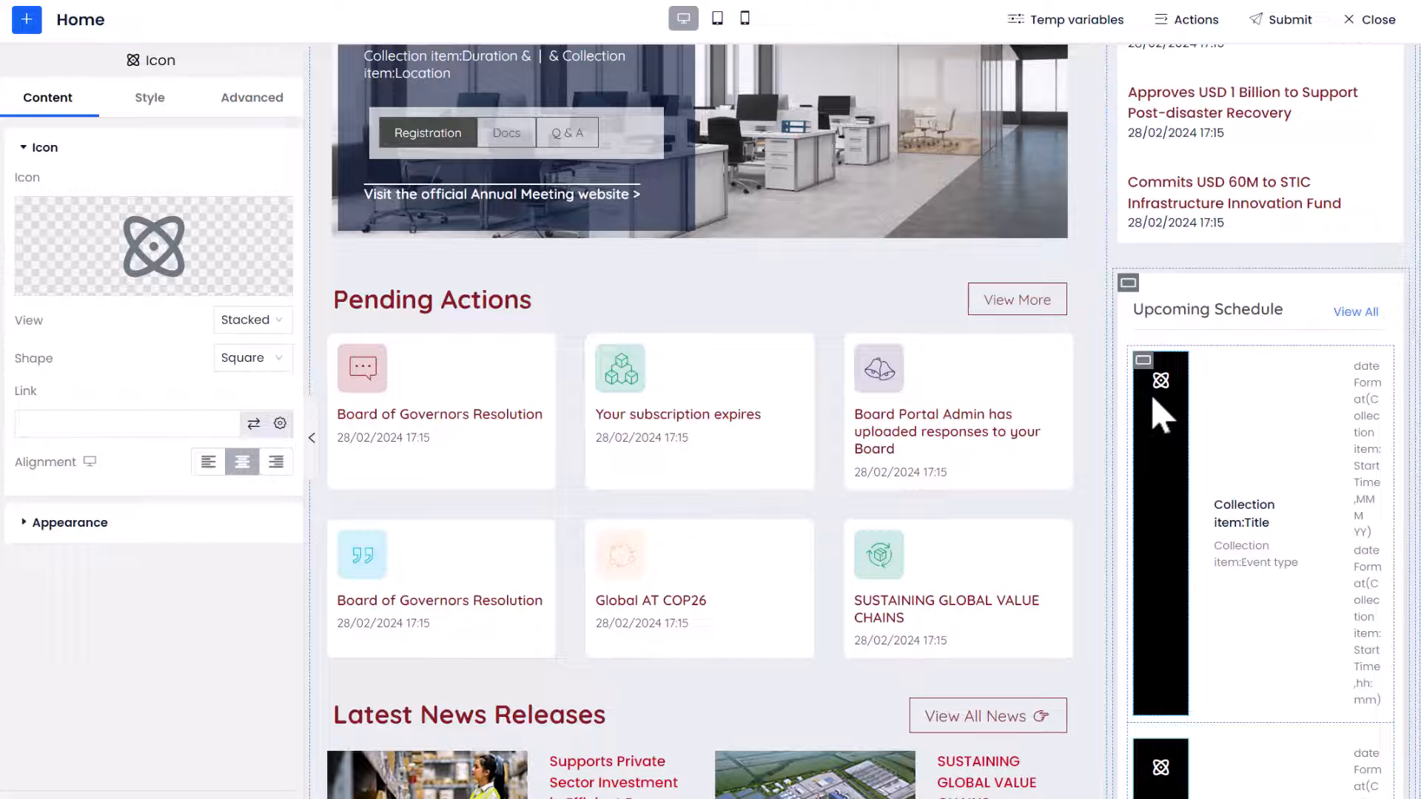
pyautogui.click(115, 524)
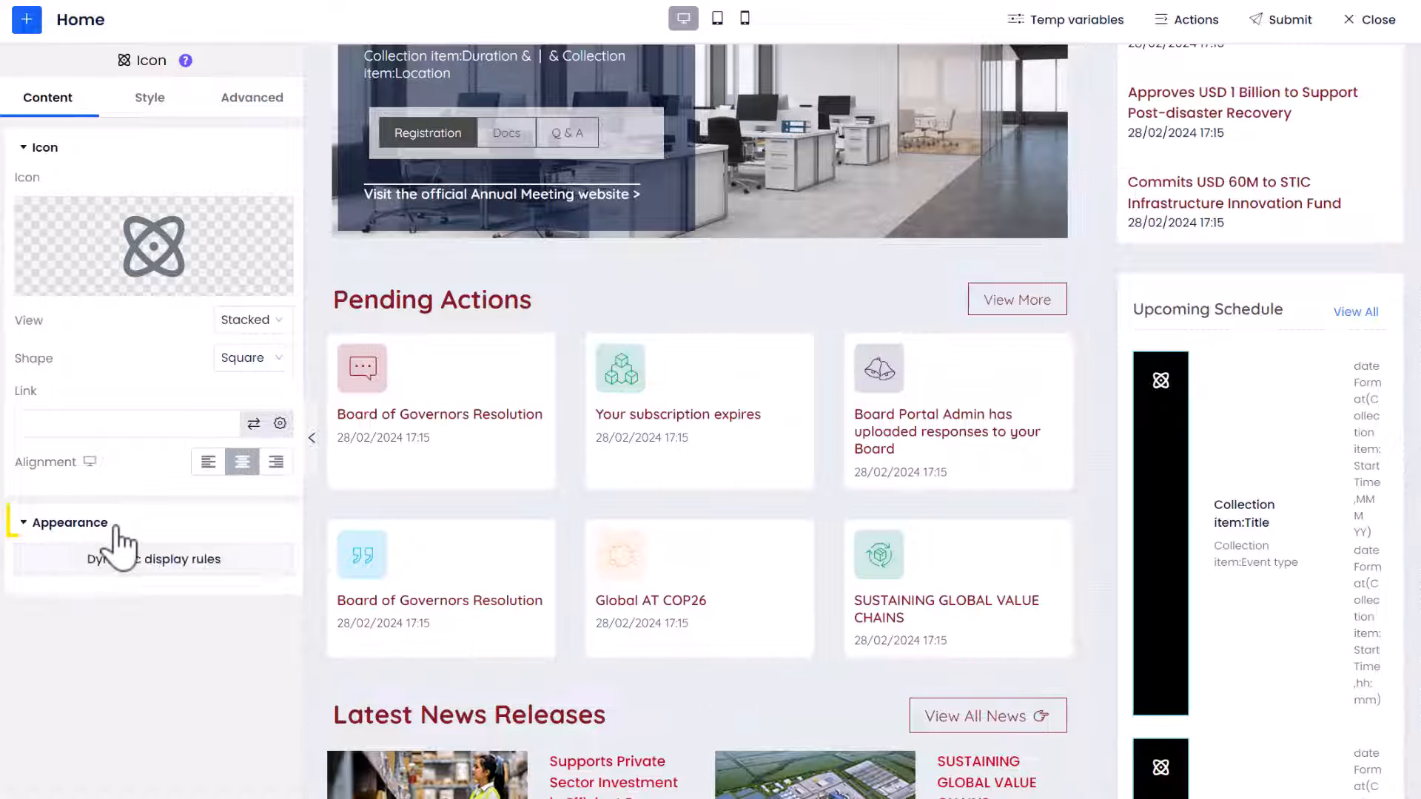
pyautogui.click(153, 560)
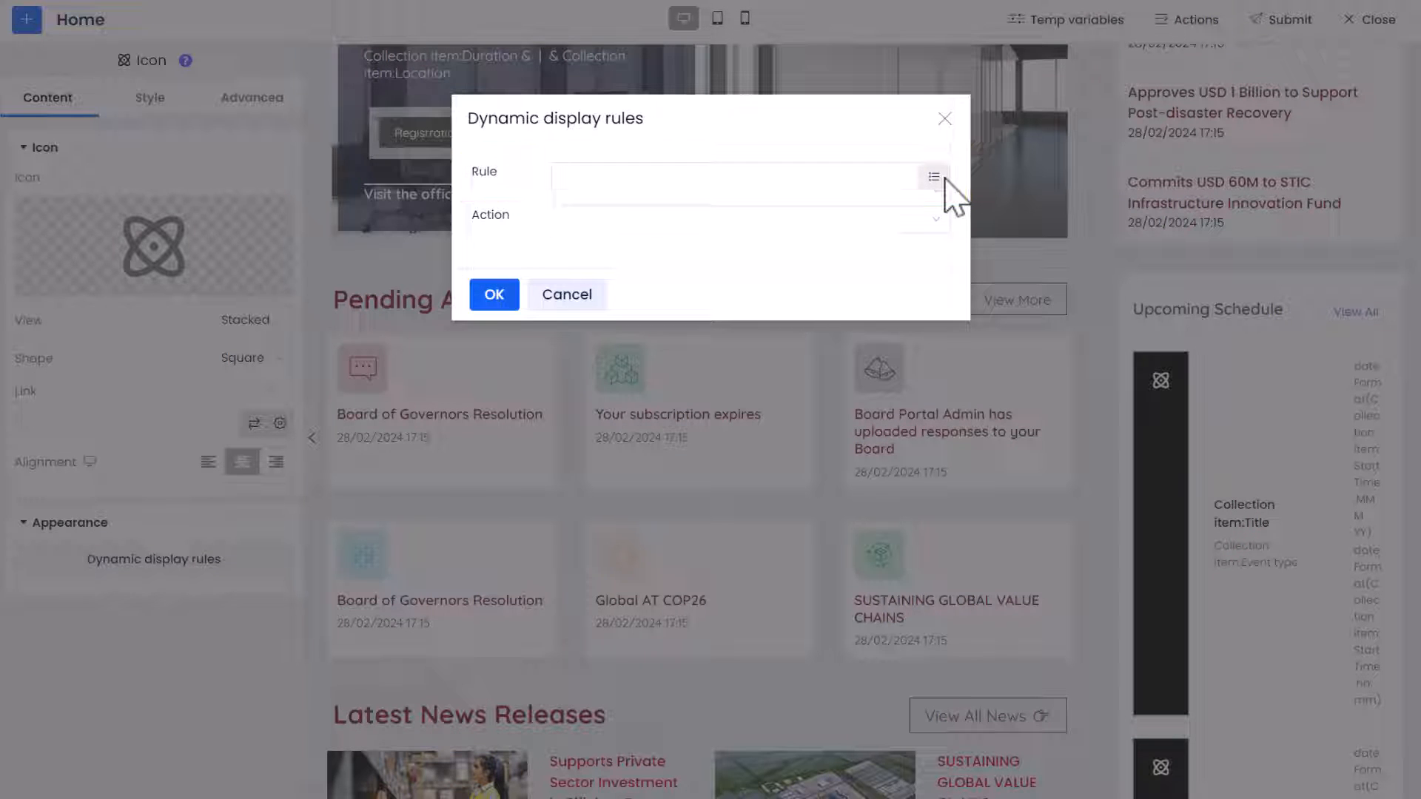
pyautogui.click(943, 180)
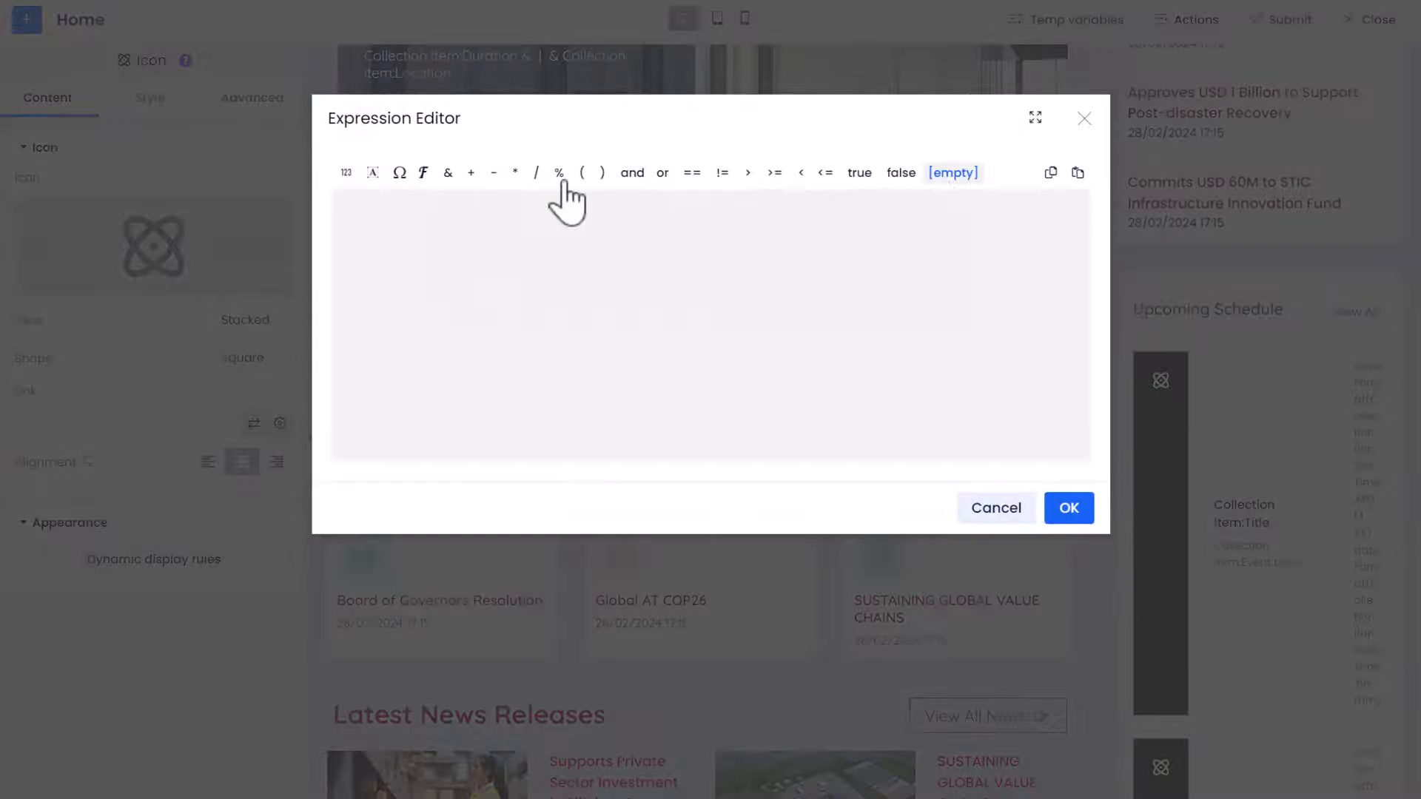
# Build the rule condition Collection item:Event type == Marketing event and apply the expression
pyautogui.click(398, 173)
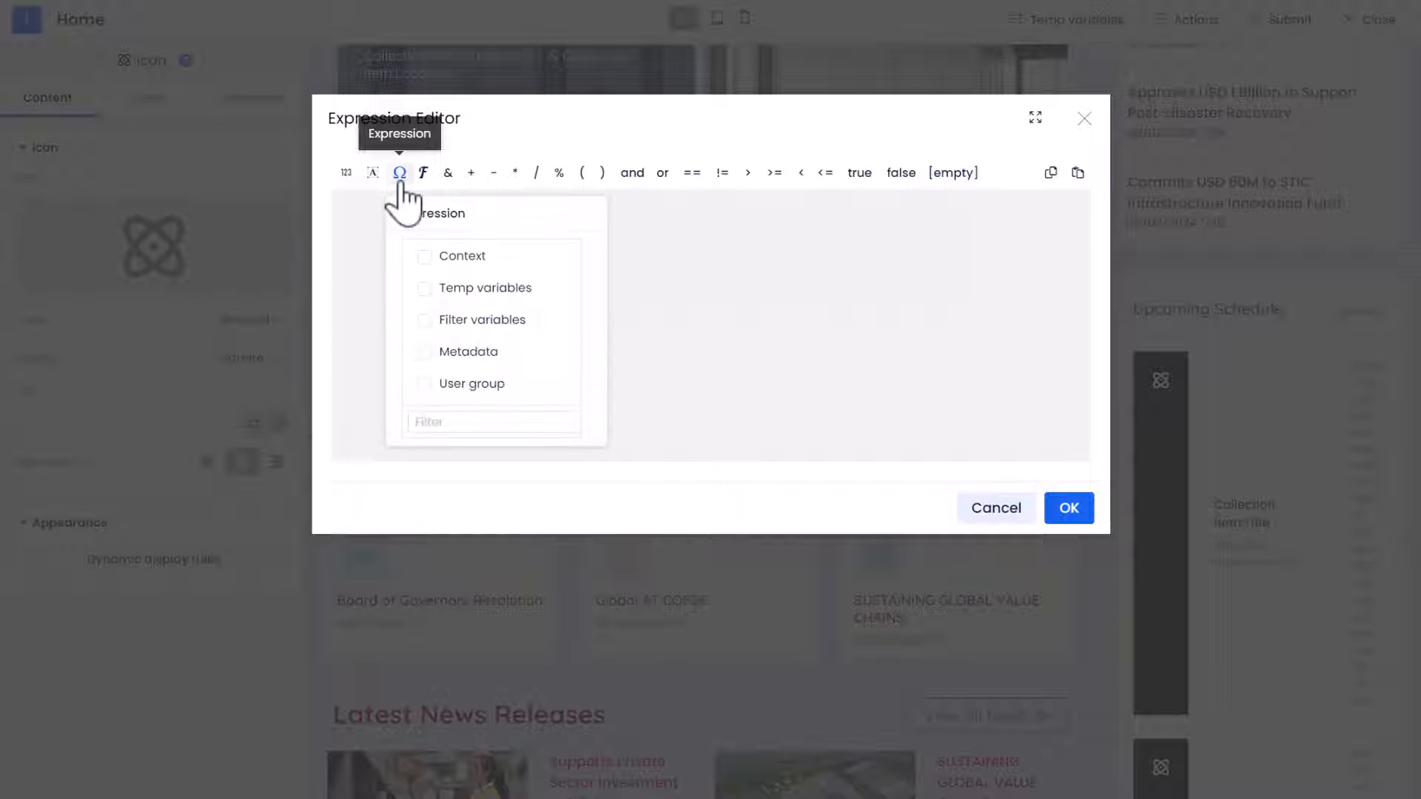
pyautogui.click(436, 259)
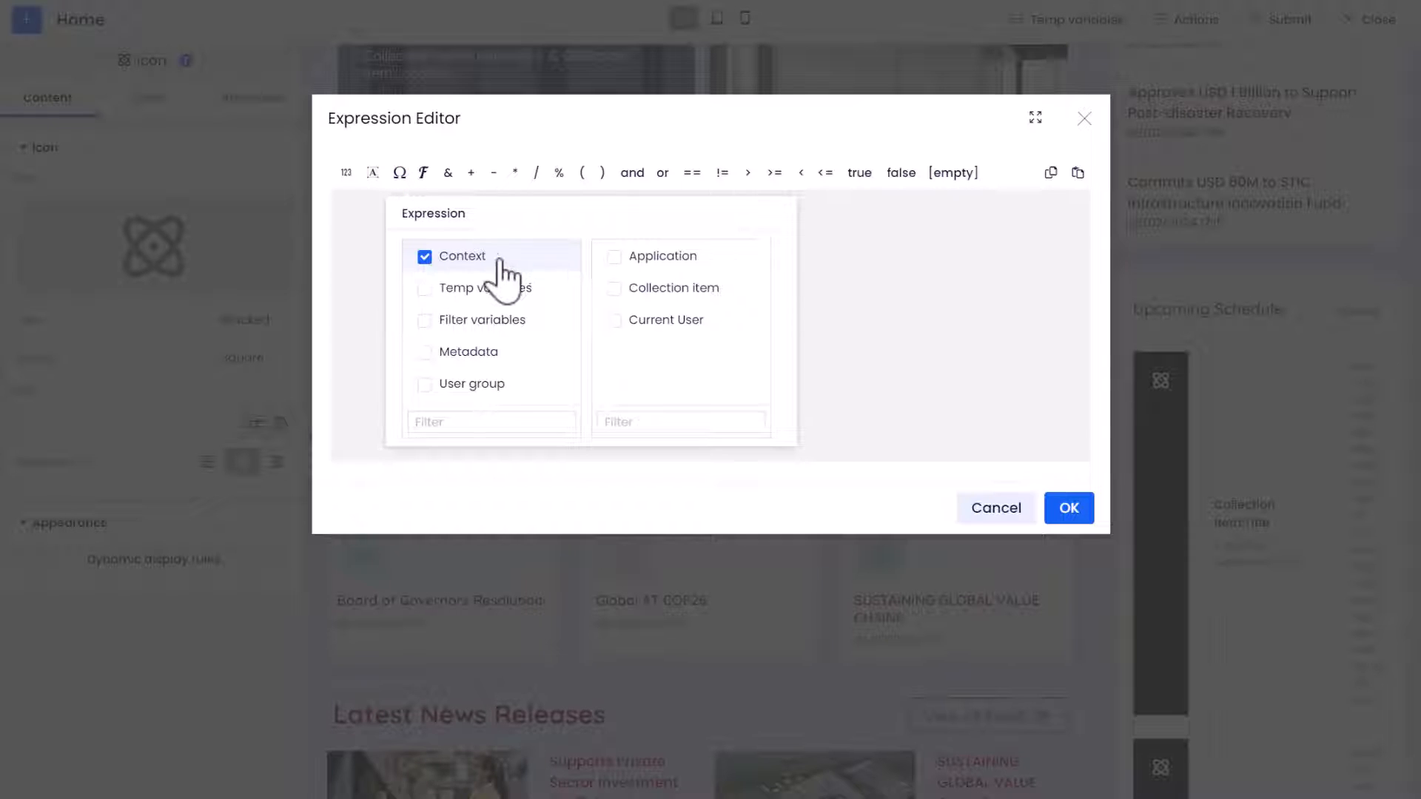
pyautogui.click(655, 290)
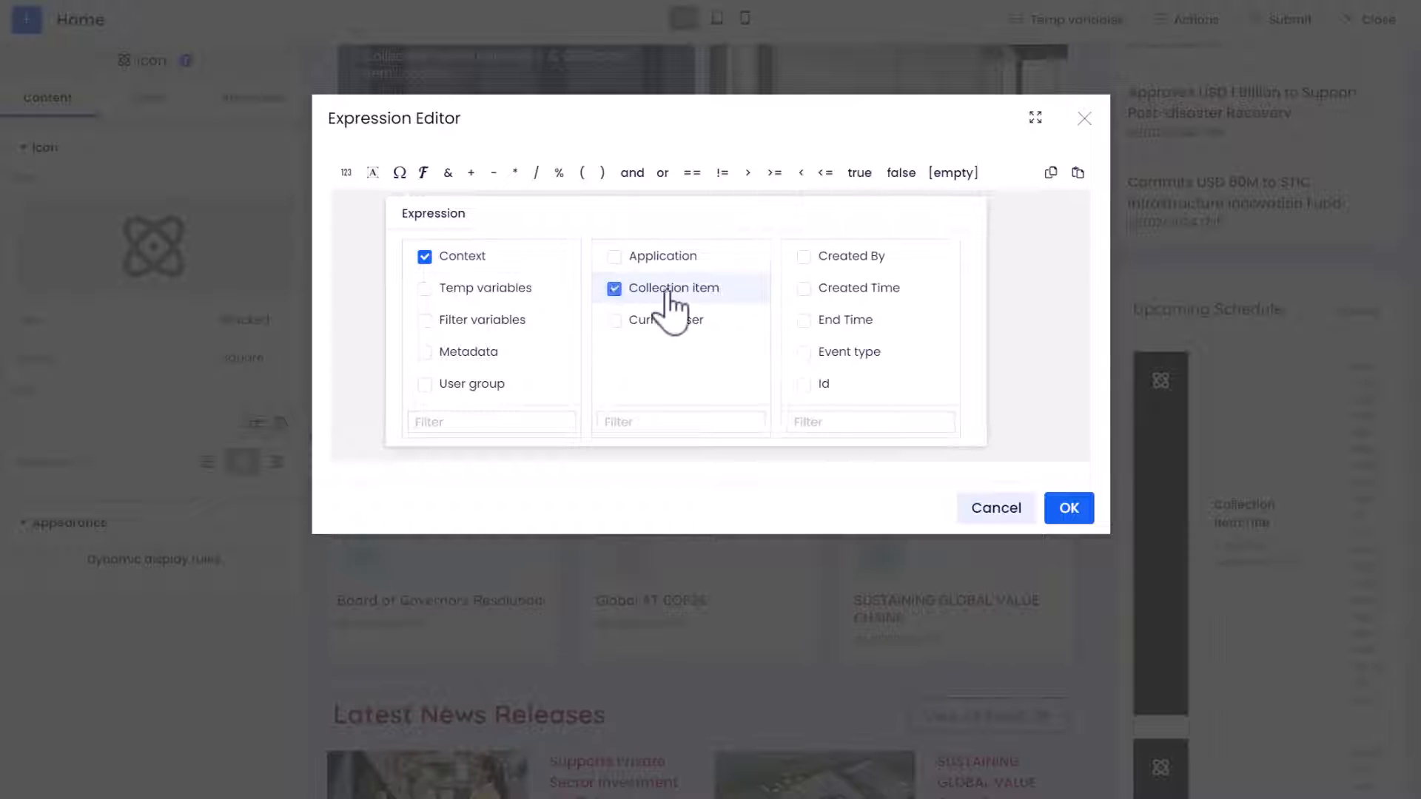
pyautogui.click(835, 350)
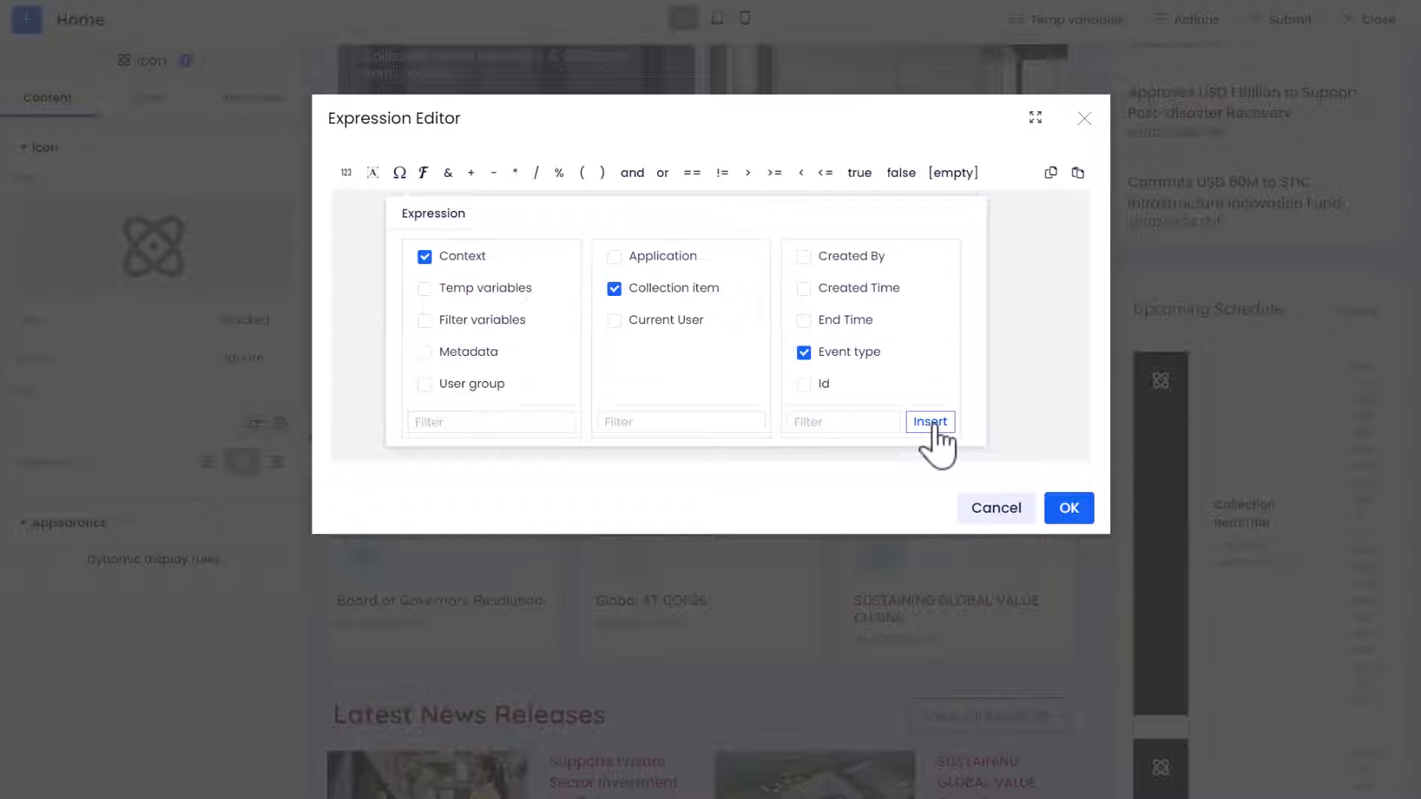
pyautogui.click(931, 423)
pyautogui.click(699, 178)
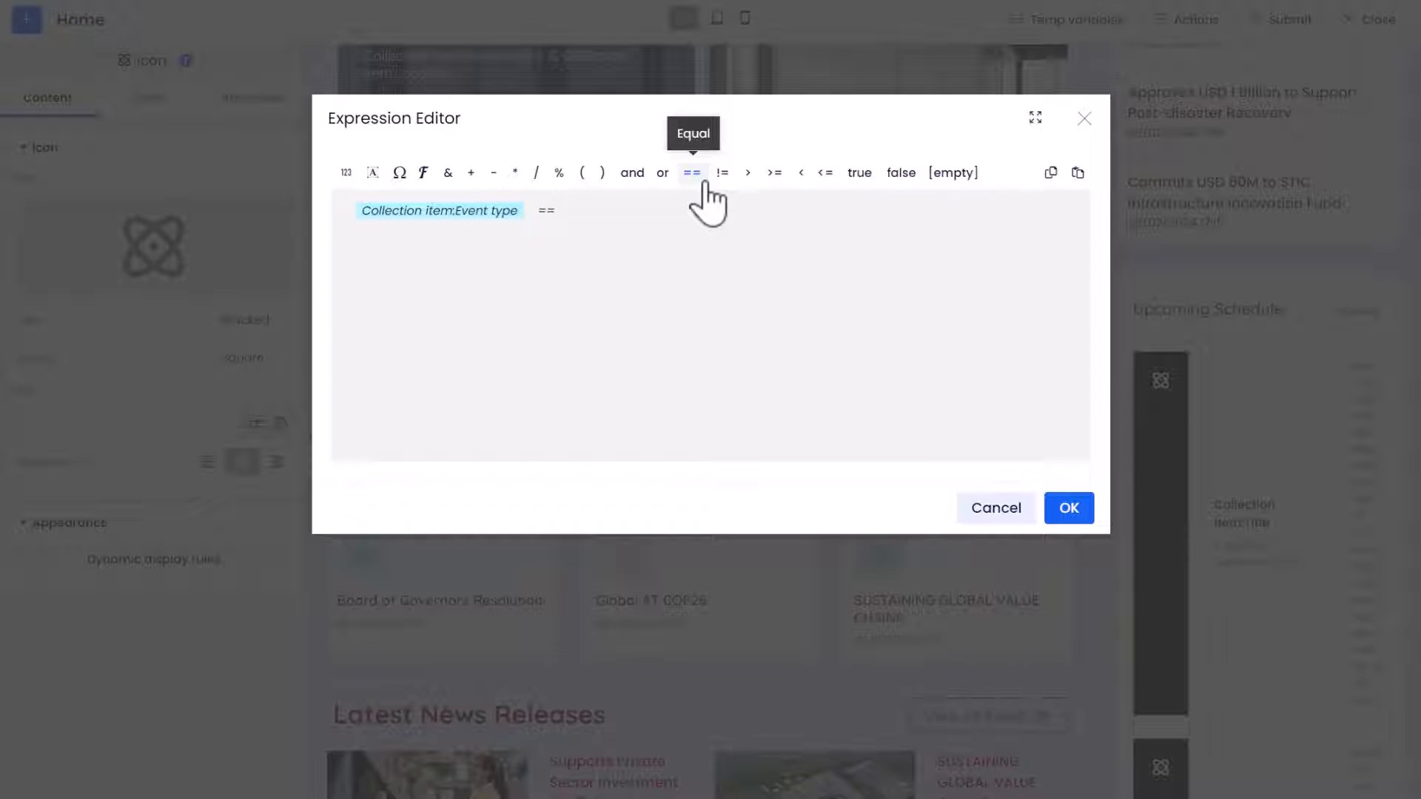
pyautogui.click(624, 216)
pyautogui.write('Marketing event')
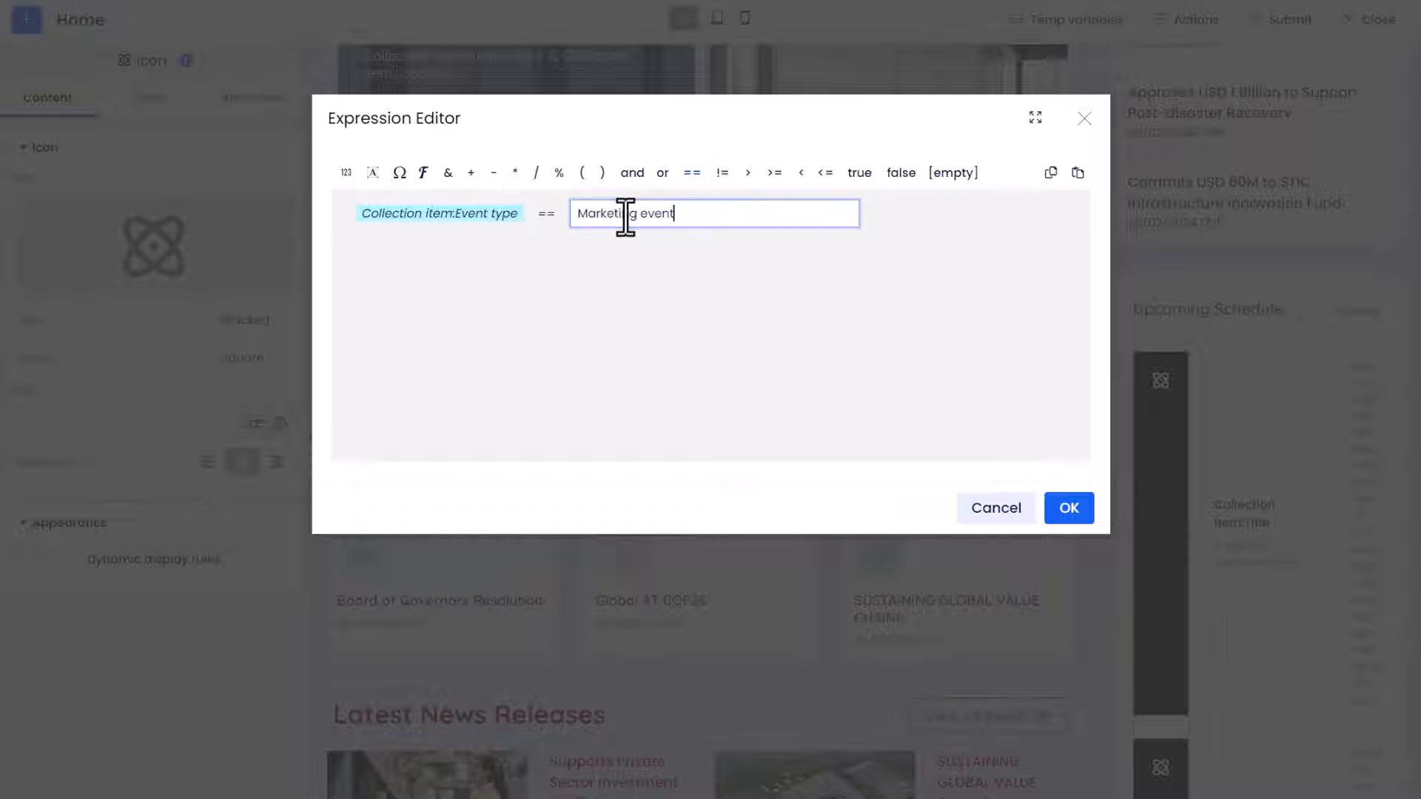
pyautogui.click(1073, 511)
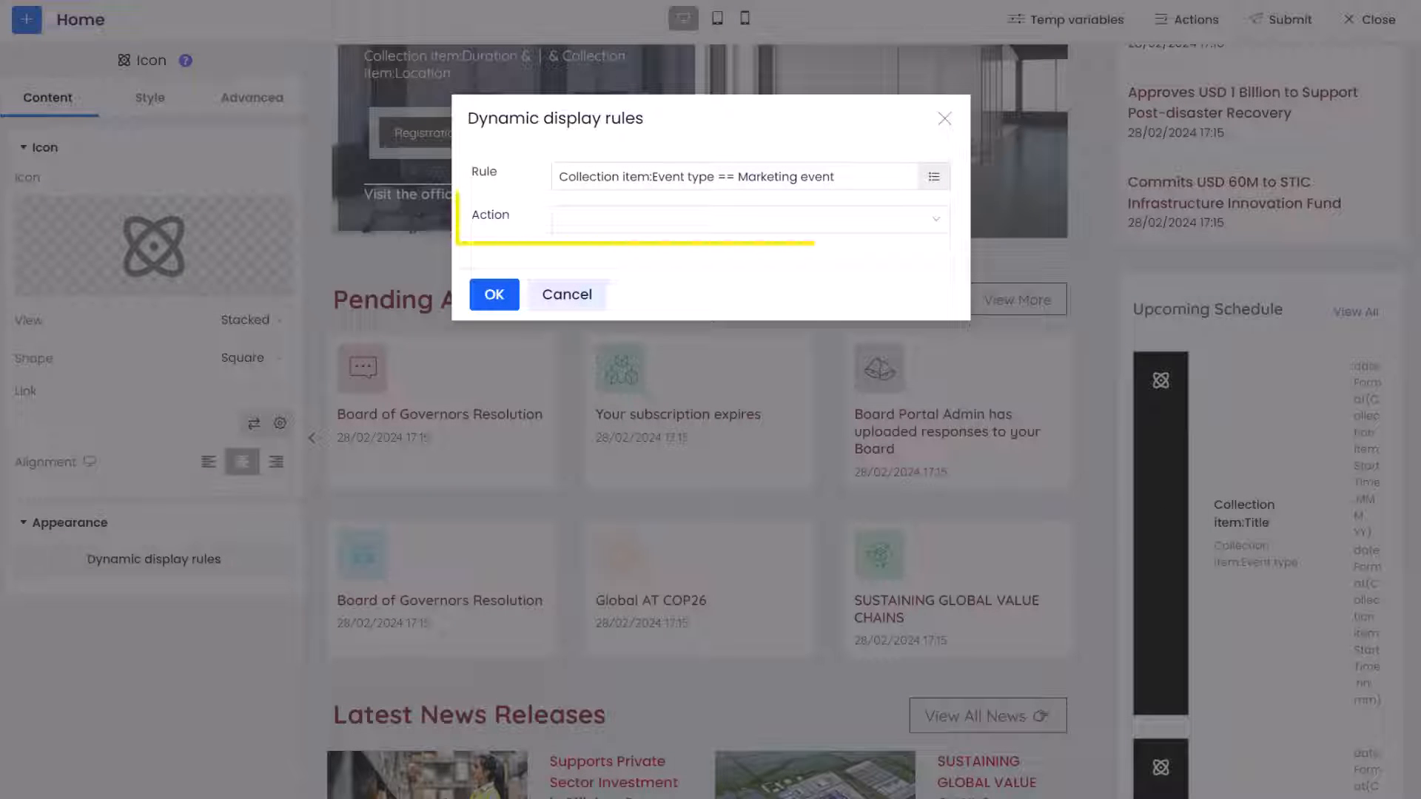
# Set the rule's action to Dynamic style and paste the dark blue hex code as its text color
pyautogui.click(936, 222)
pyautogui.click(939, 314)
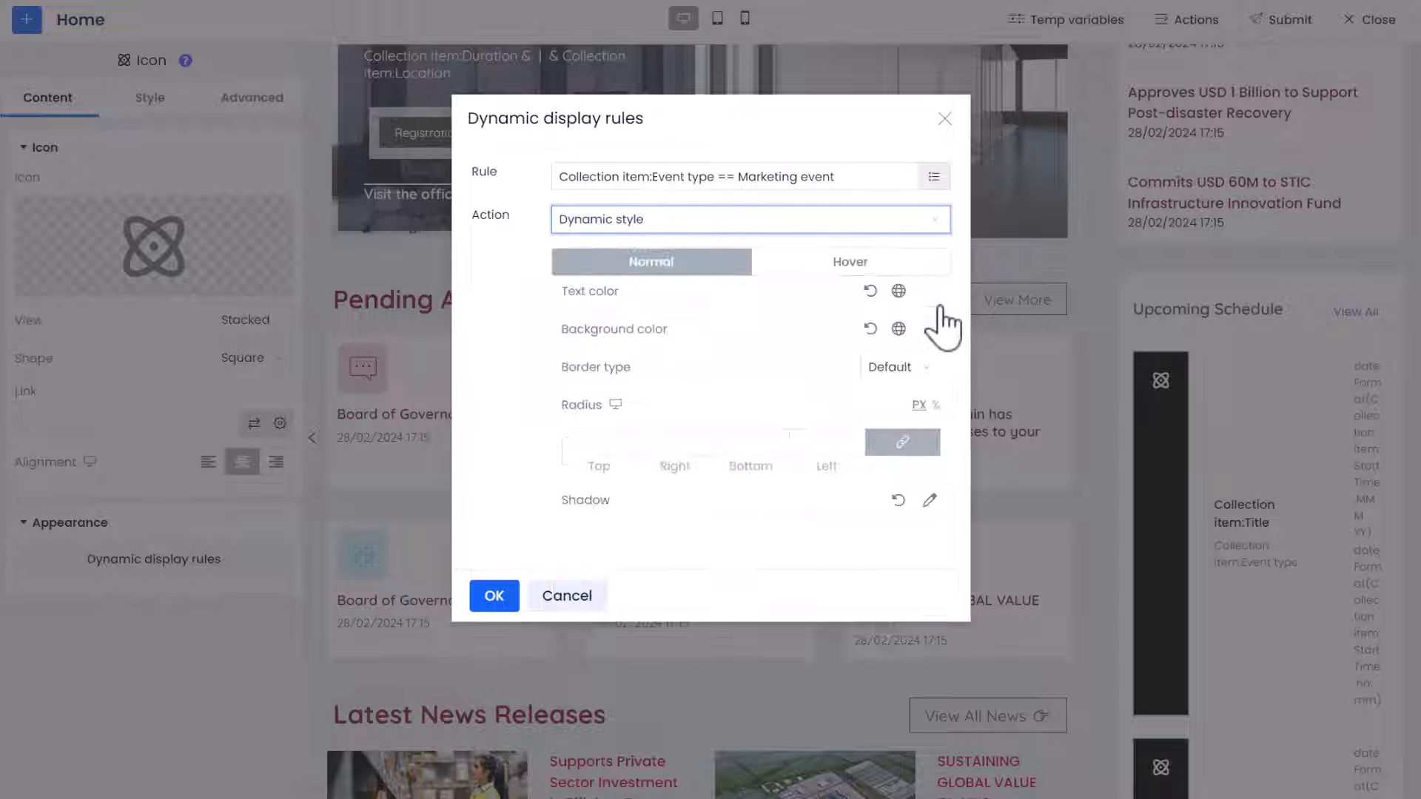
pyautogui.click(929, 292)
pyautogui.doubleClick(845, 523)
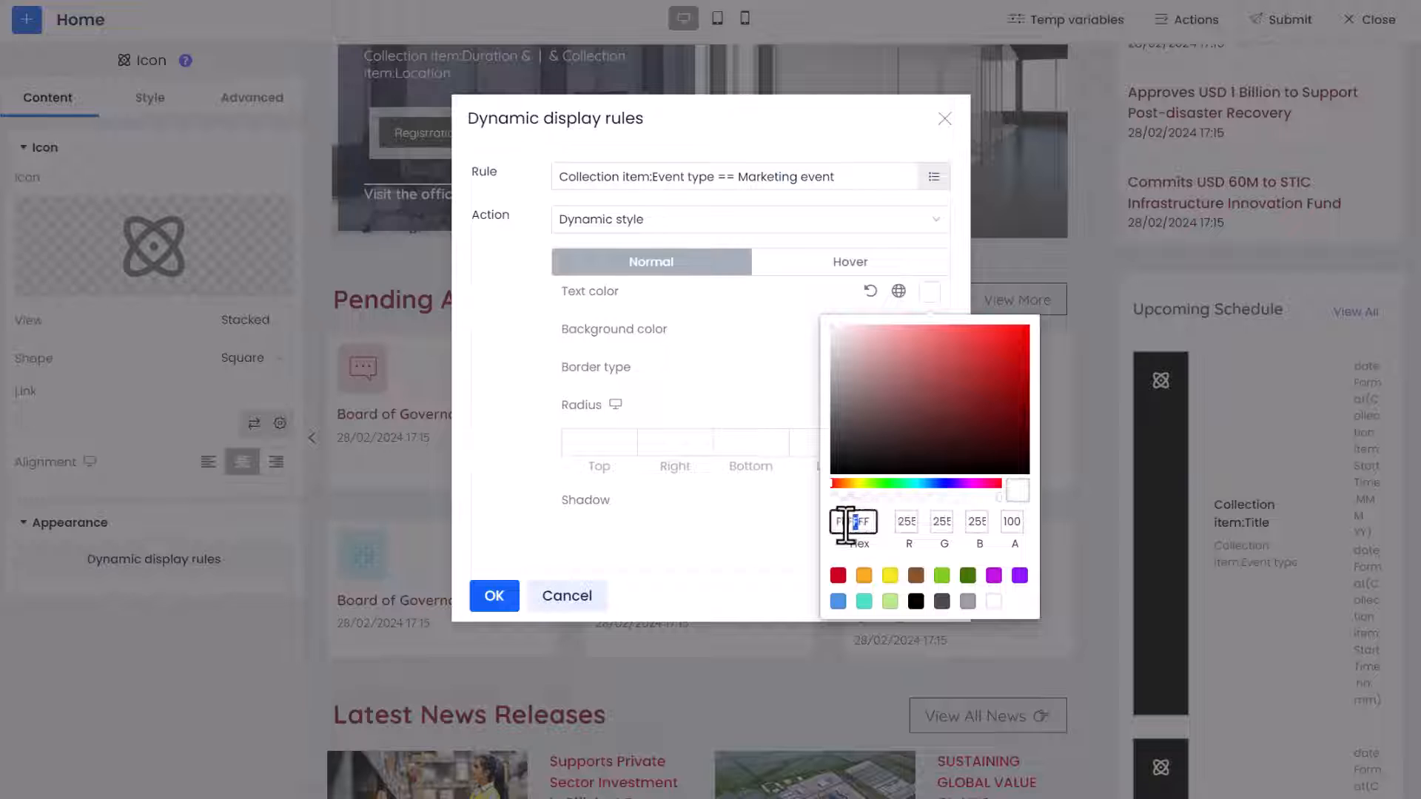
pyautogui.write('0026C0')
# Paste the copied hex code as the rule's background color, set its opacity to 10, and save the rule
pyautogui.click(929, 329)
pyautogui.doubleClick(859, 560)
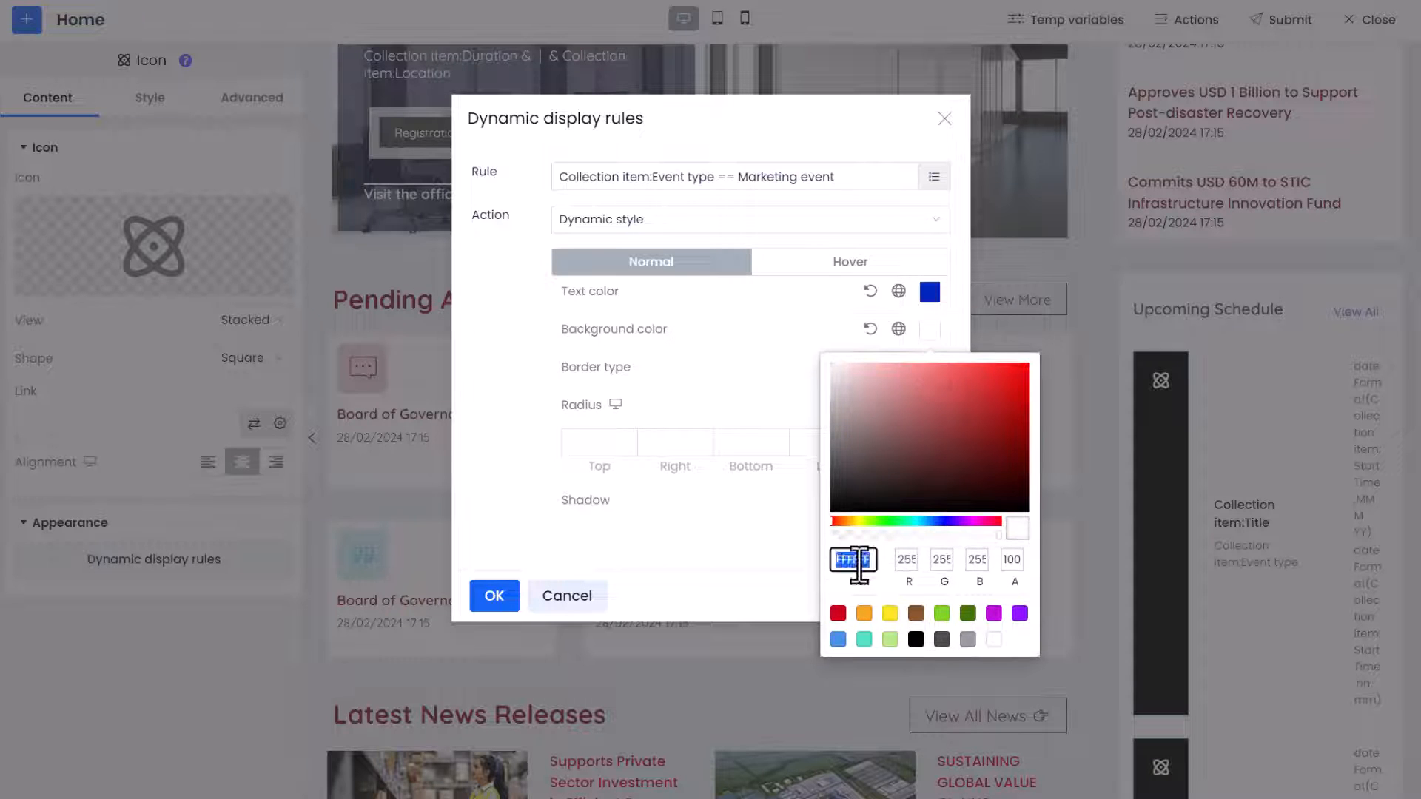
pyautogui.write('0026C0')
pyautogui.moveTo(1020, 560); pyautogui.dragTo(848, 510)
pyautogui.write('10')
pyautogui.click(490, 605)
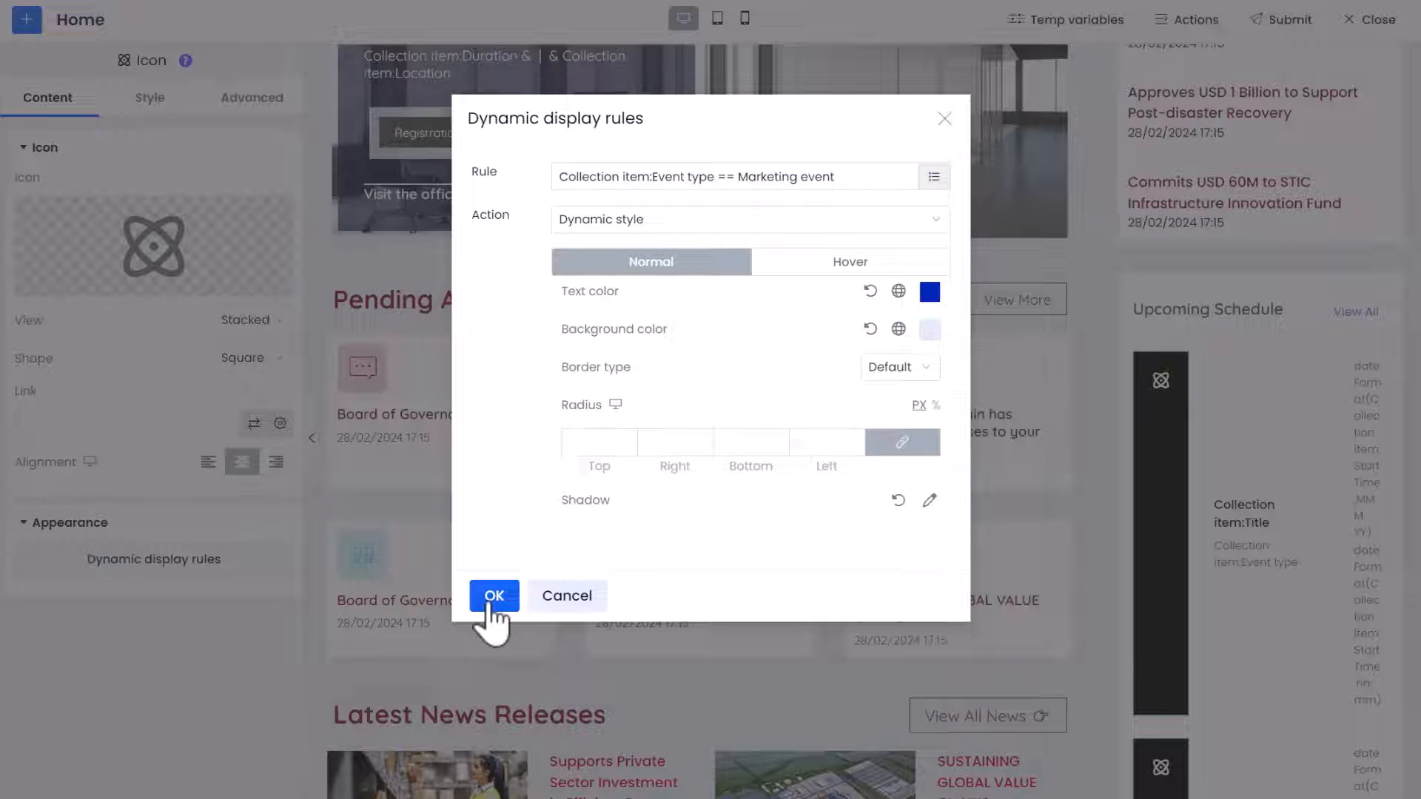
pyautogui.click(492, 598)
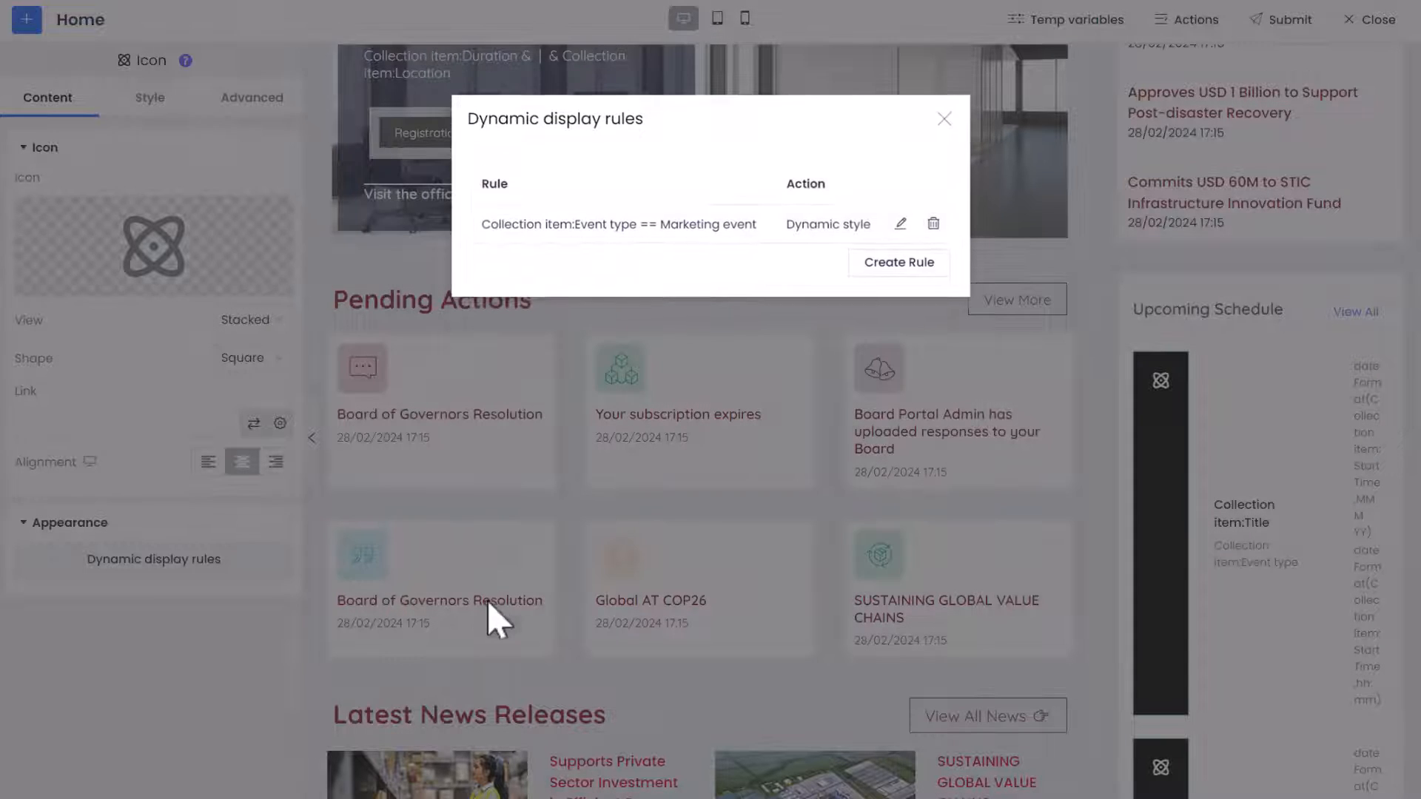
# Create a second display rule and paste Collection item:Event type == Marketing event as its condition
pyautogui.click(918, 271)
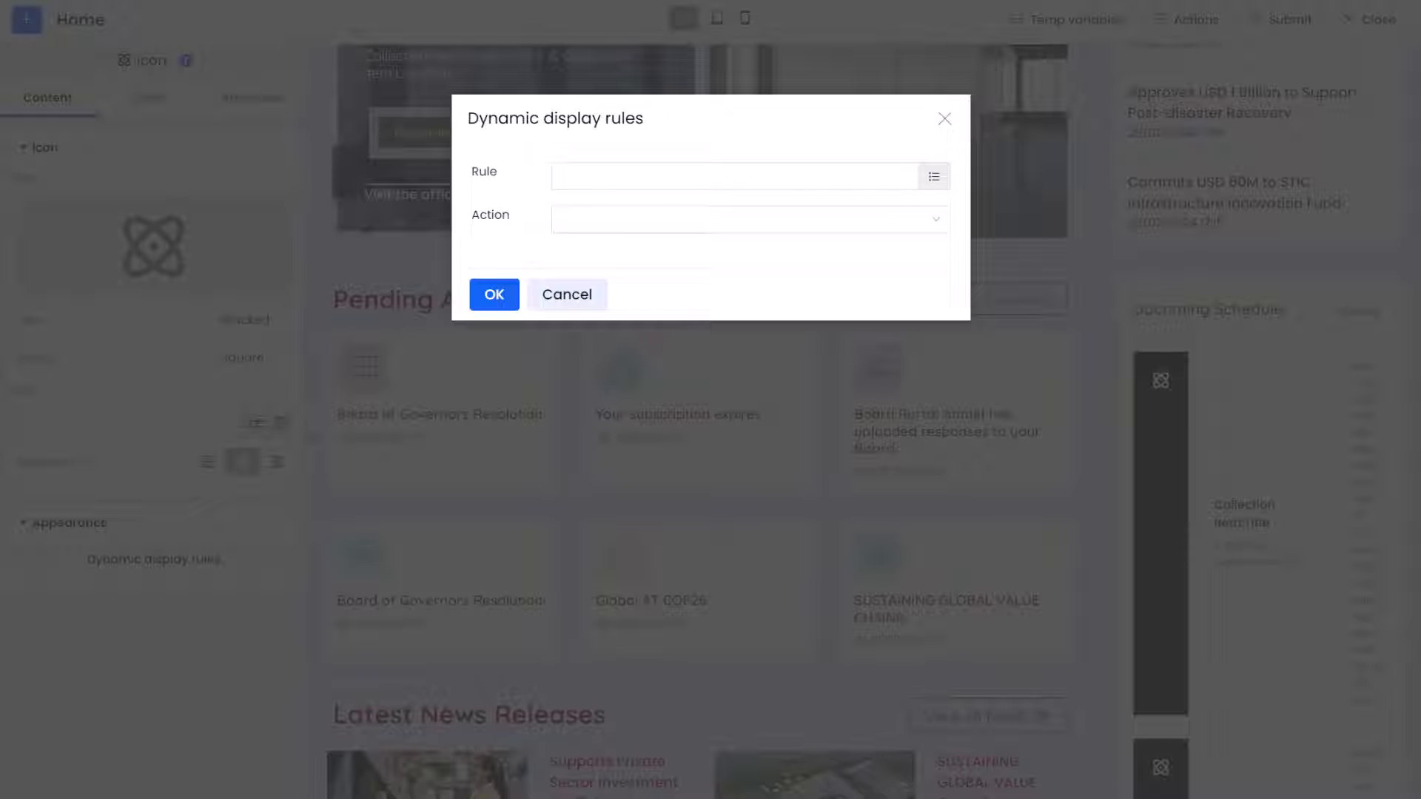
pyautogui.click(934, 177)
pyautogui.click(1077, 174)
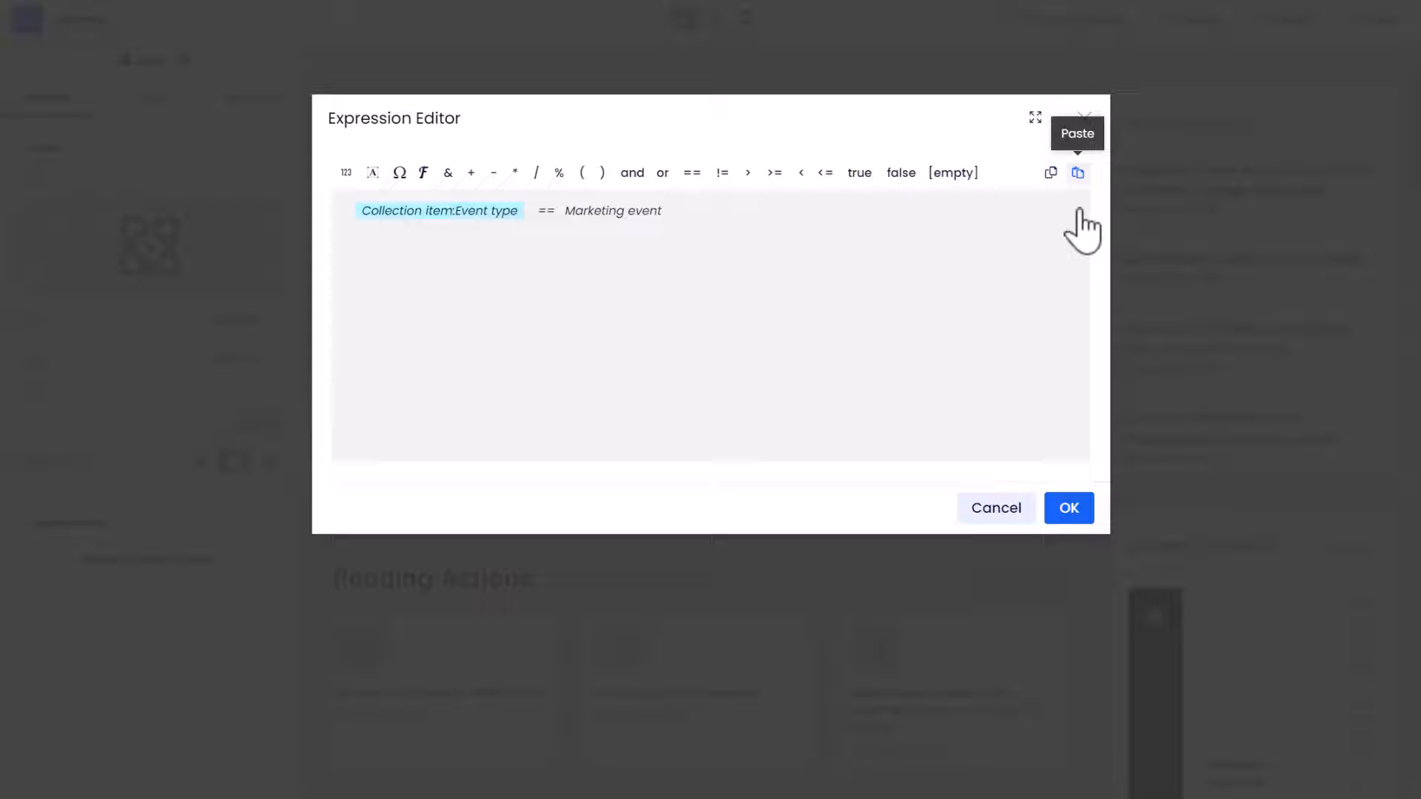
pyautogui.click(1073, 510)
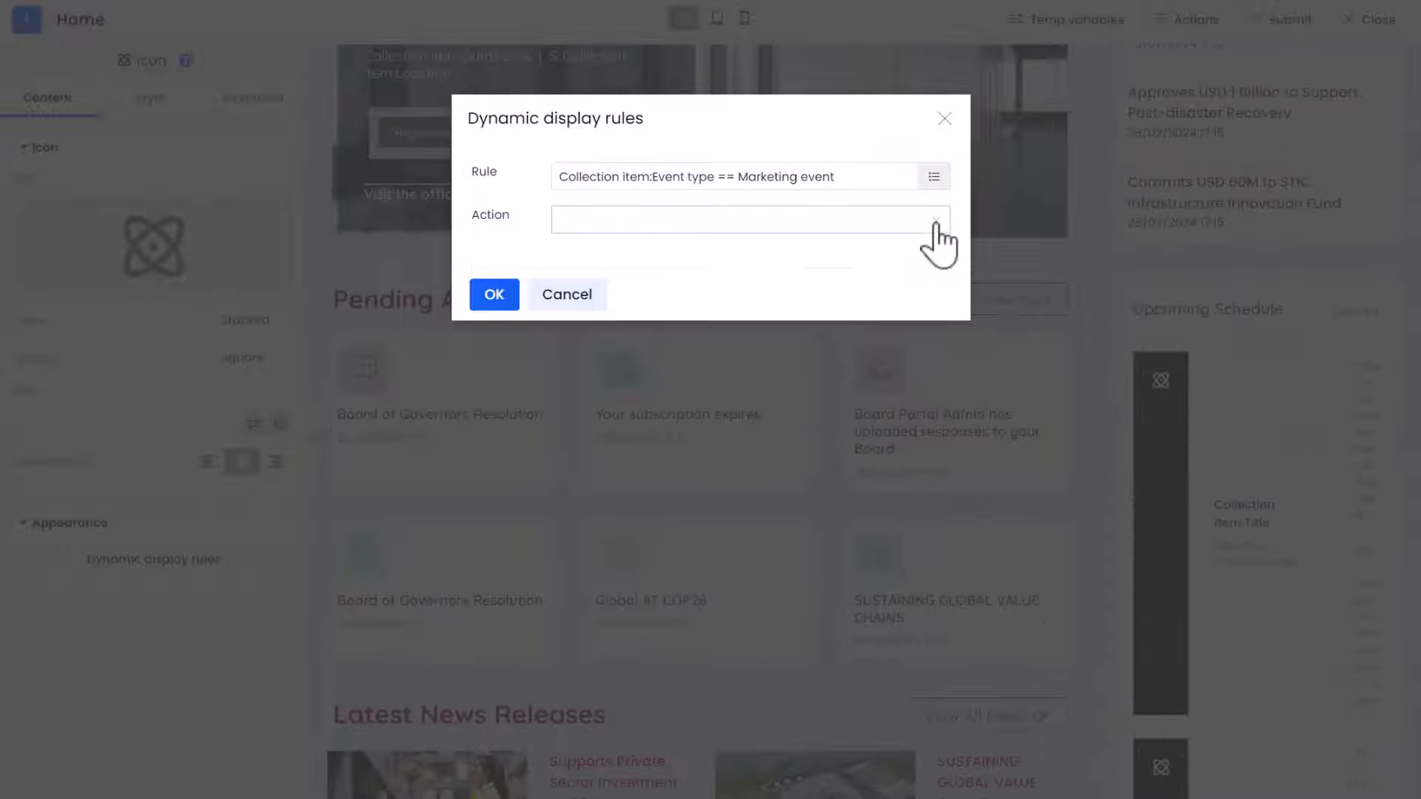
# Set the rule's action to Dynamic icon, choose the plain solid bell from the icon library, and save the rule
pyautogui.click(933, 221)
pyautogui.click(922, 346)
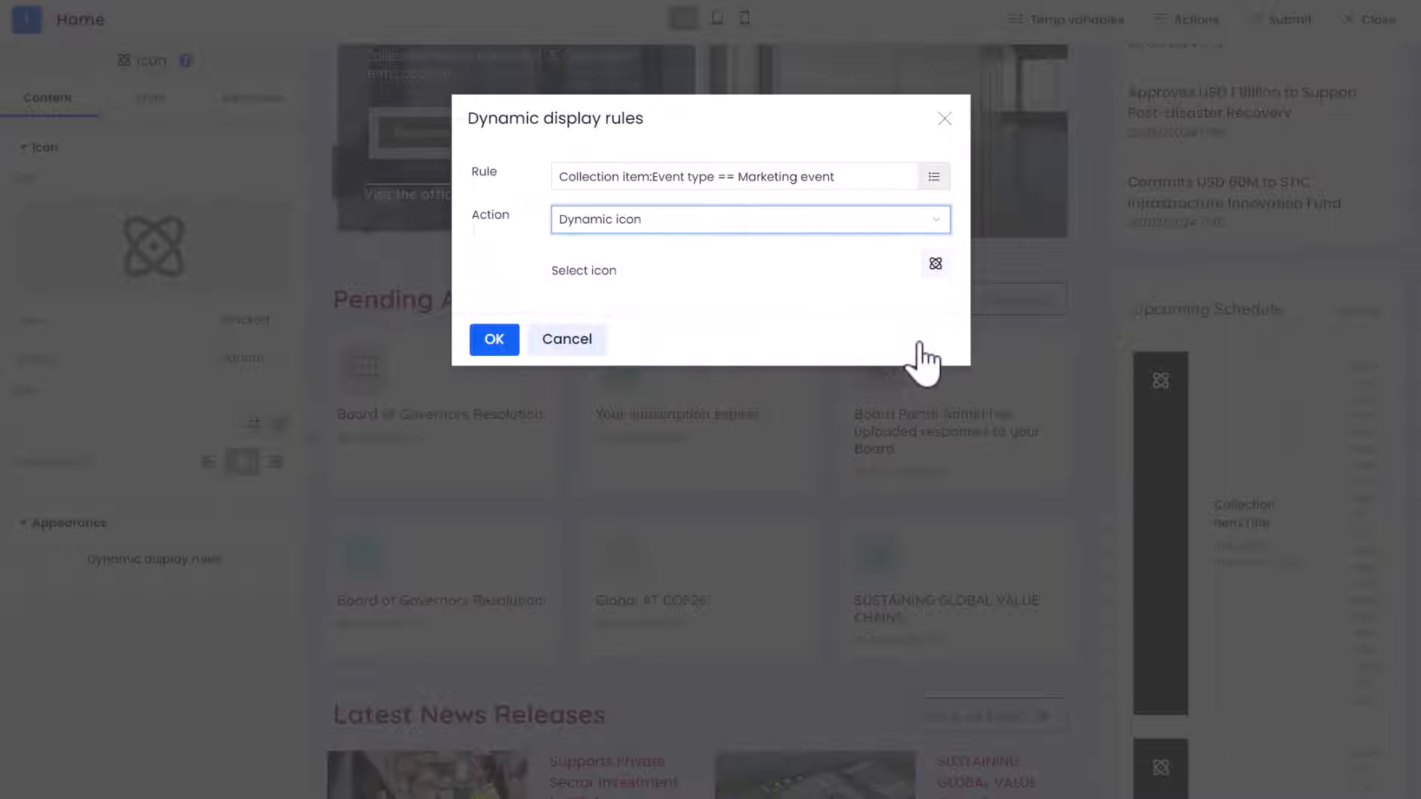
pyautogui.click(937, 265)
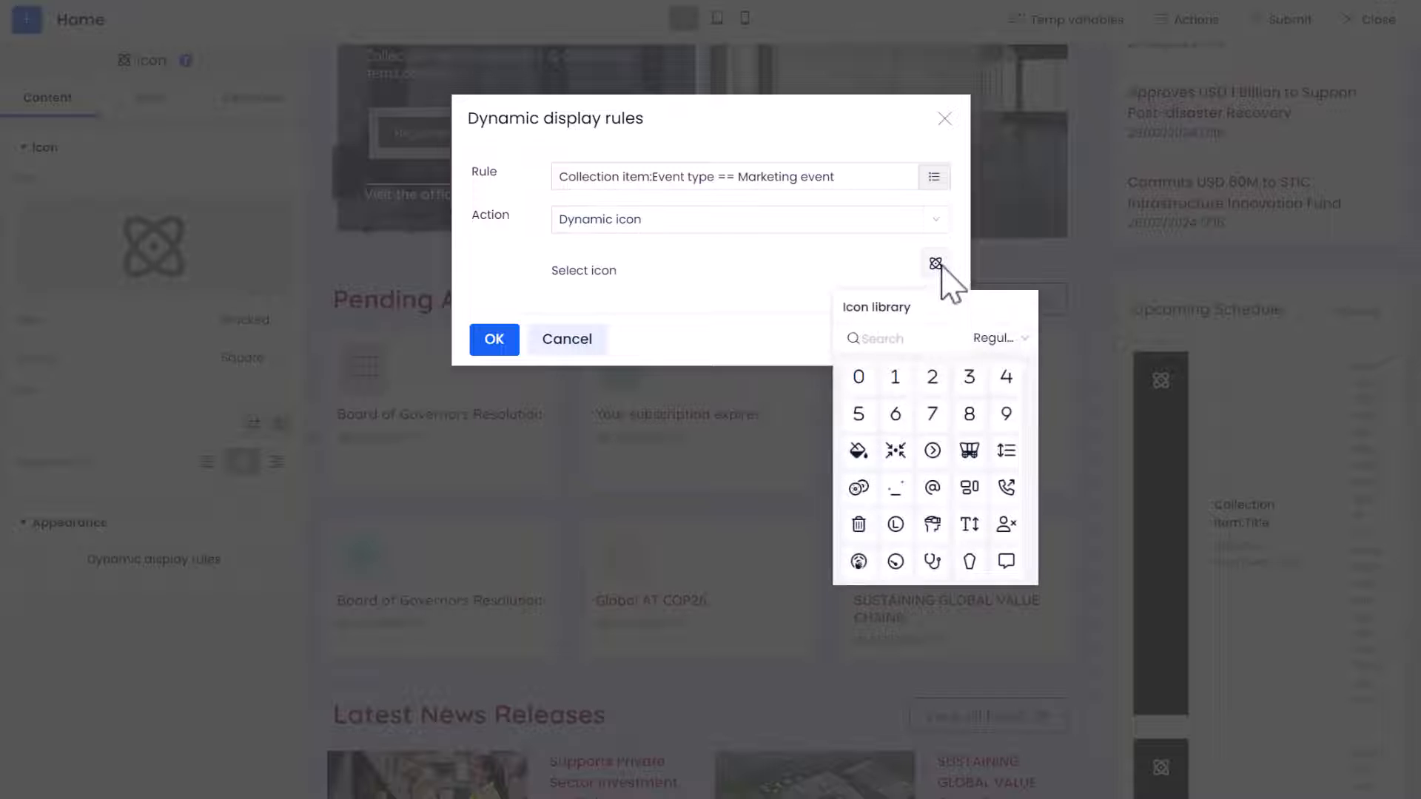
pyautogui.write('bell')
pyautogui.click(965, 419)
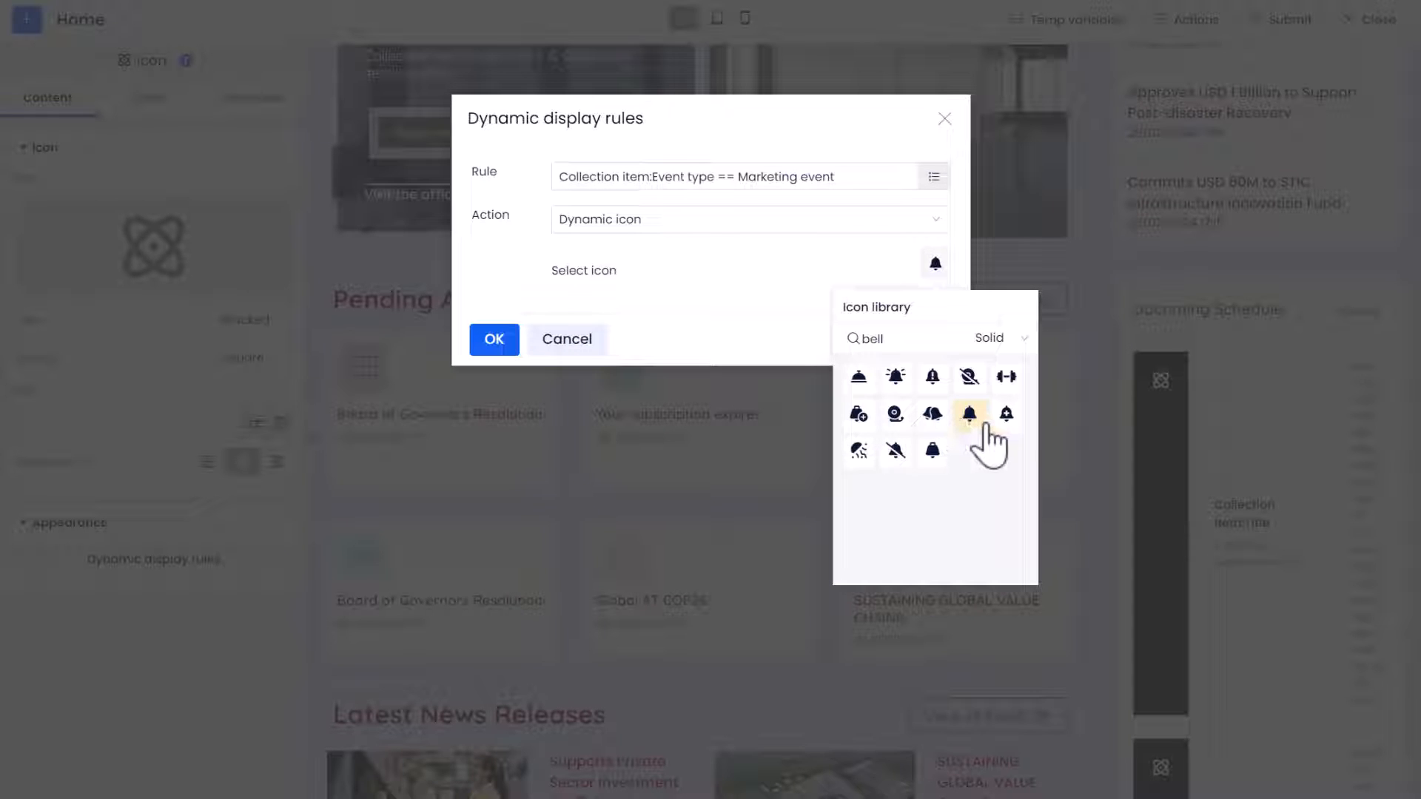
pyautogui.click(743, 310)
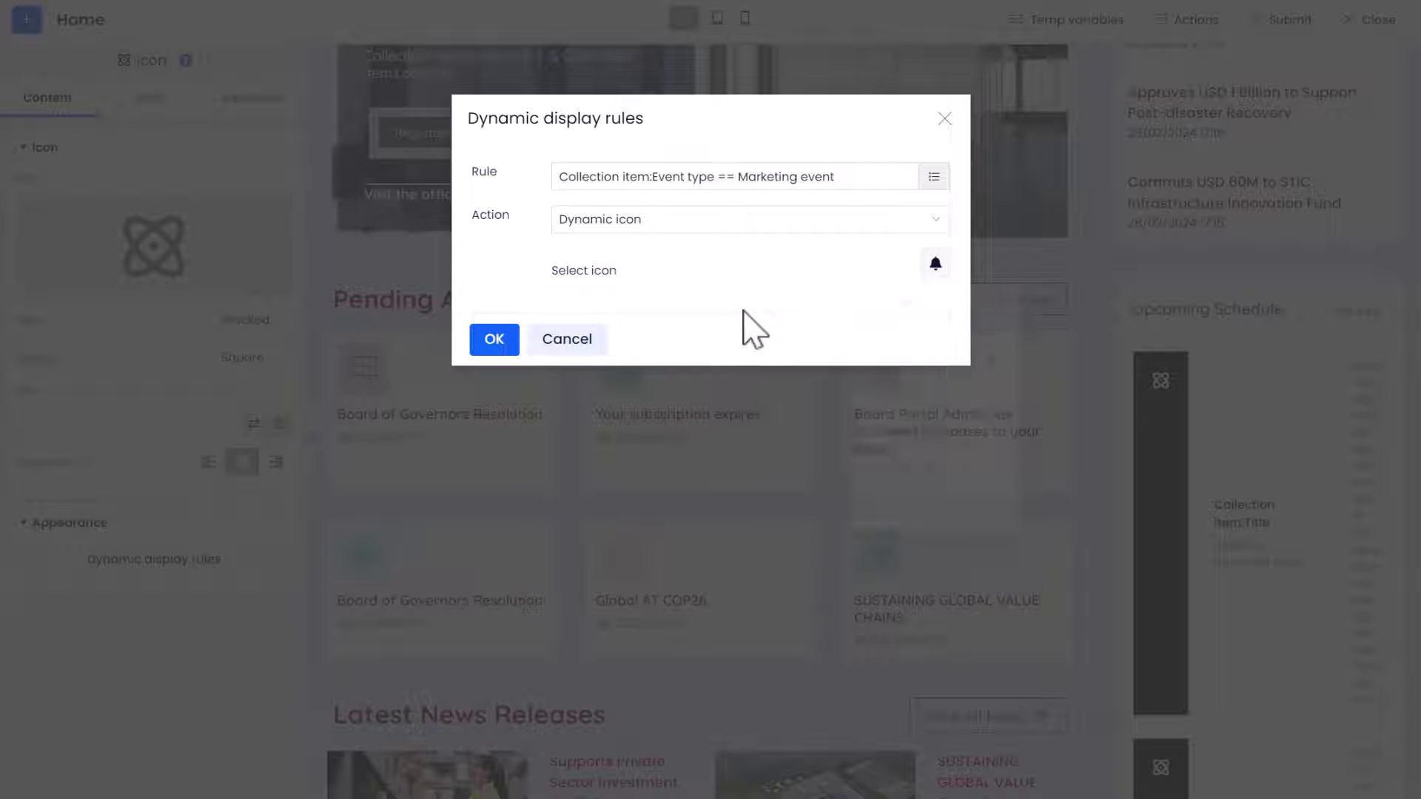
pyautogui.click(496, 341)
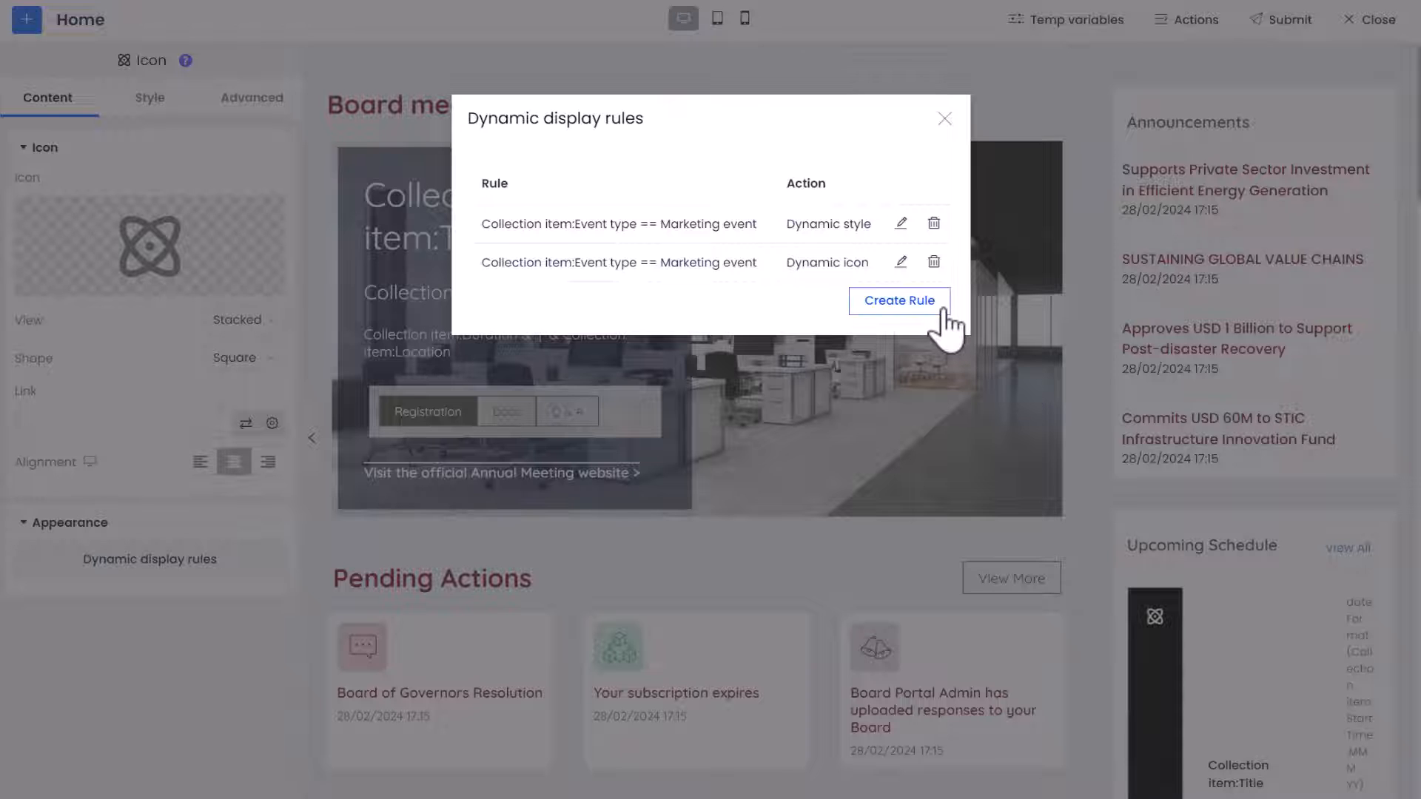
# Create another display rule with the pasted condition Collection item:Event type == Internal training
pyautogui.click(946, 324)
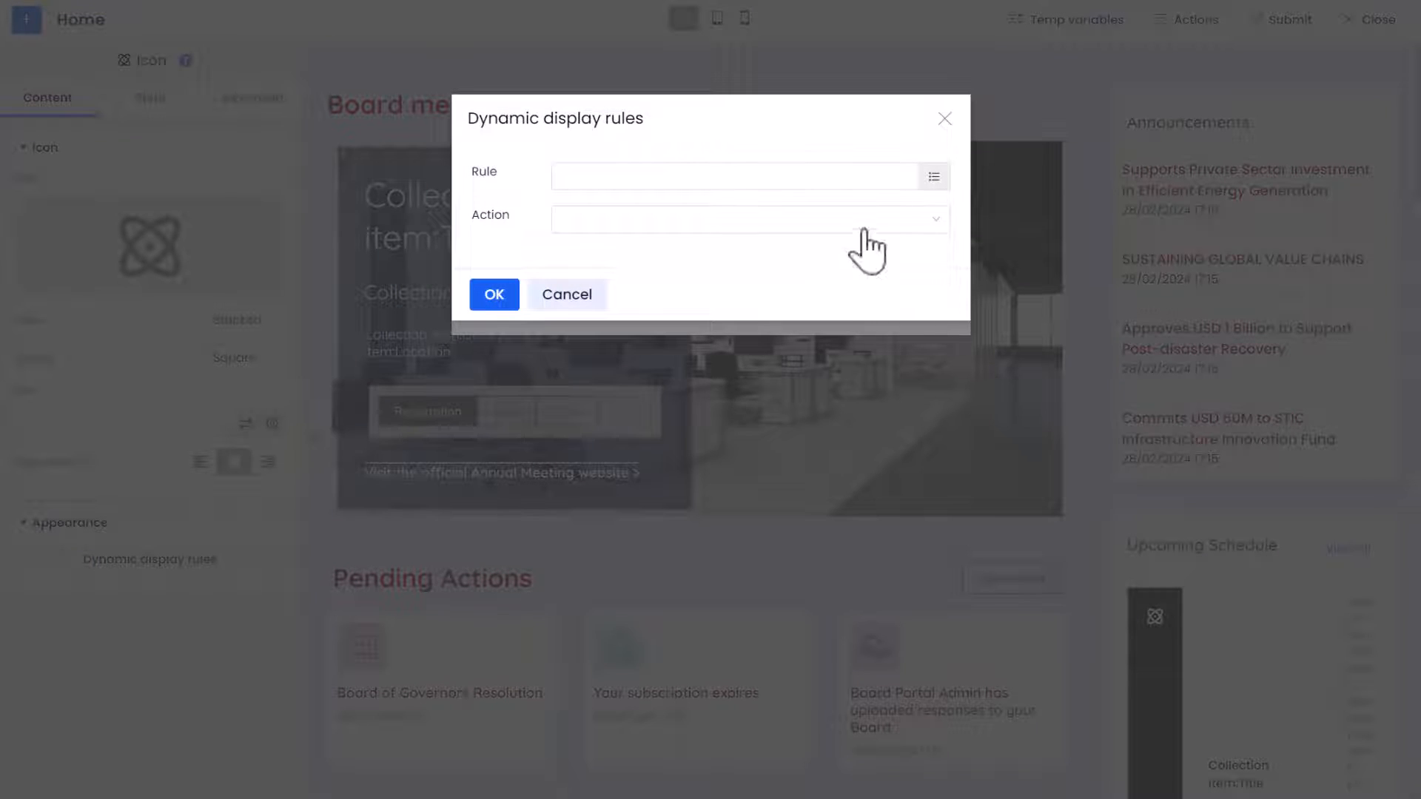
pyautogui.click(930, 184)
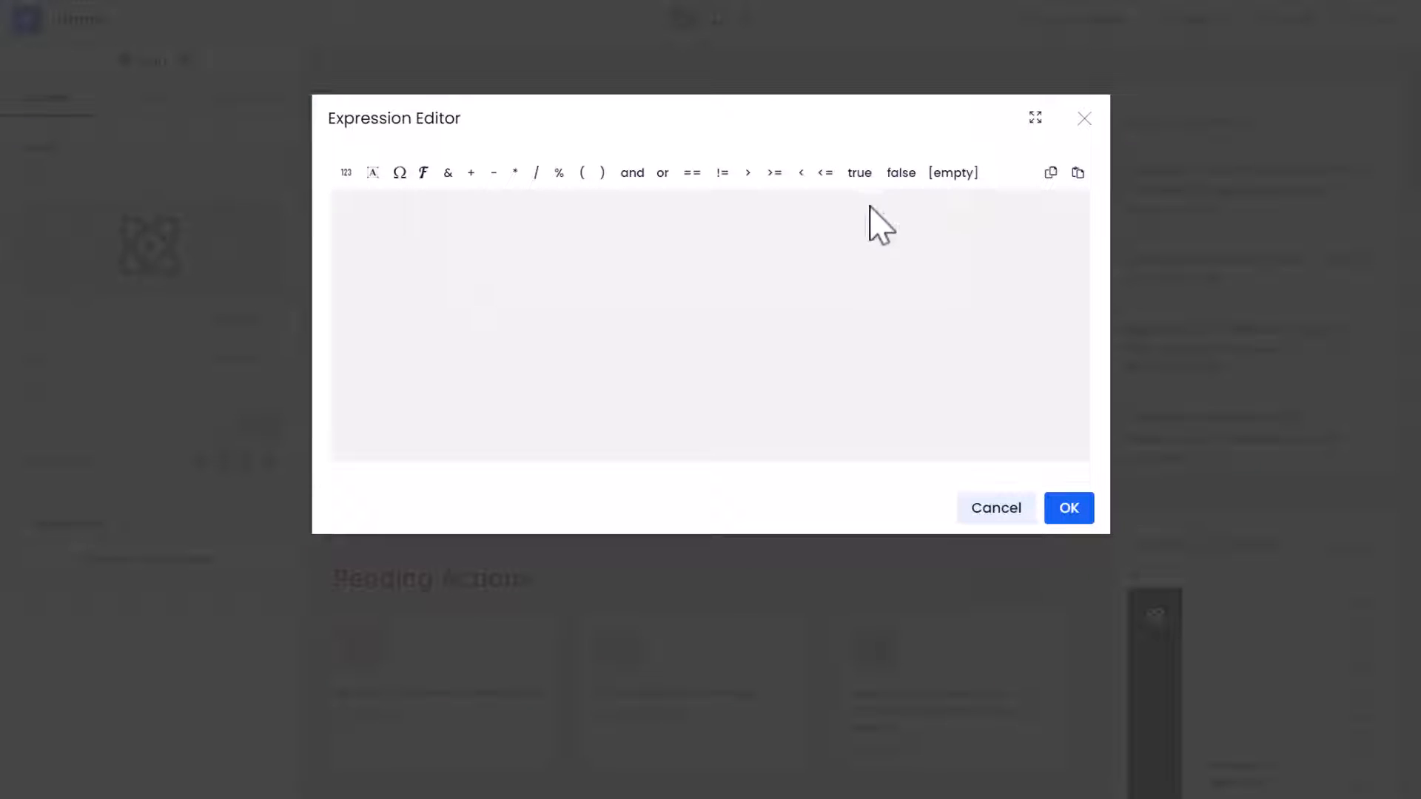
pyautogui.click(1078, 174)
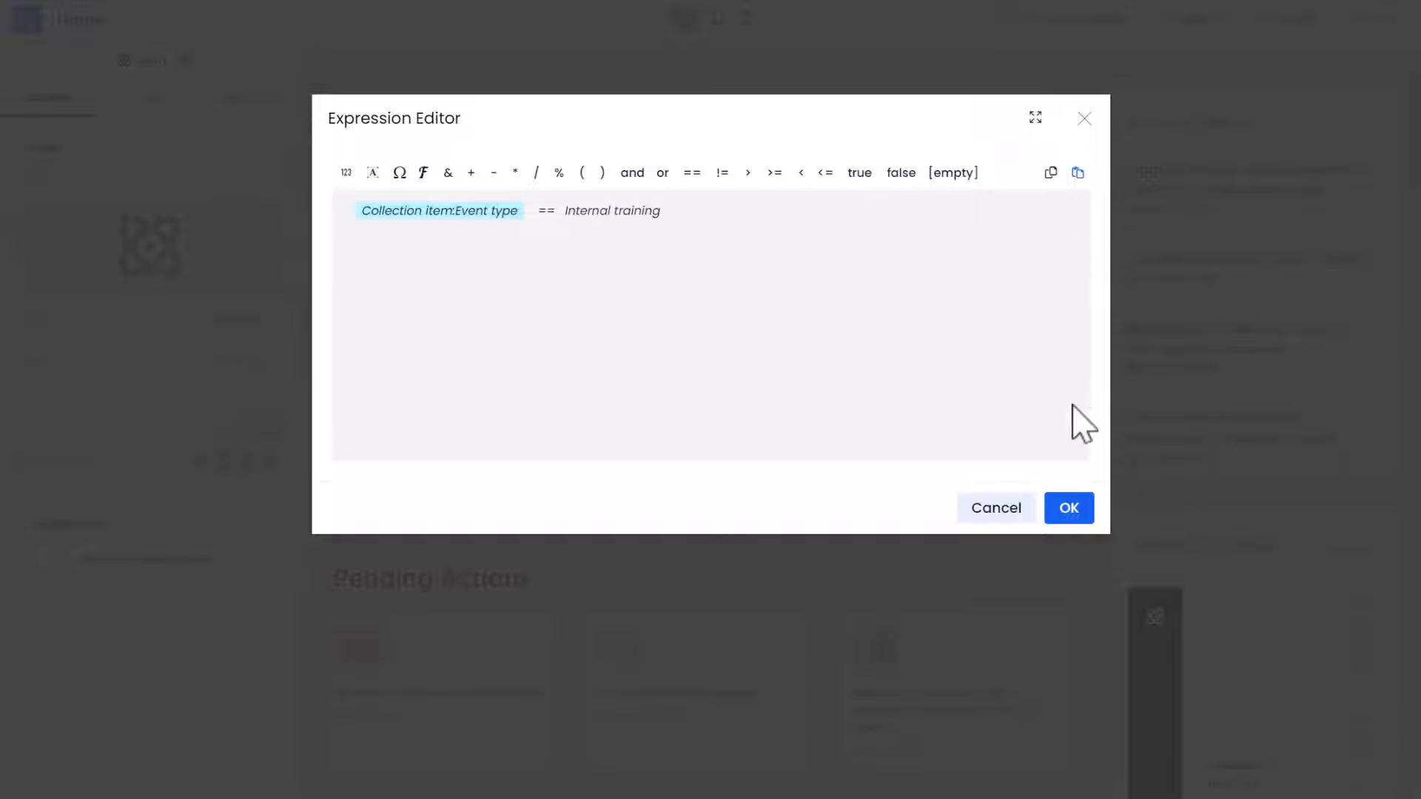
pyautogui.click(1079, 509)
# Set the Internal training rule's action to Dynamic style with green text and a pale green background, and save it
pyautogui.click(933, 222)
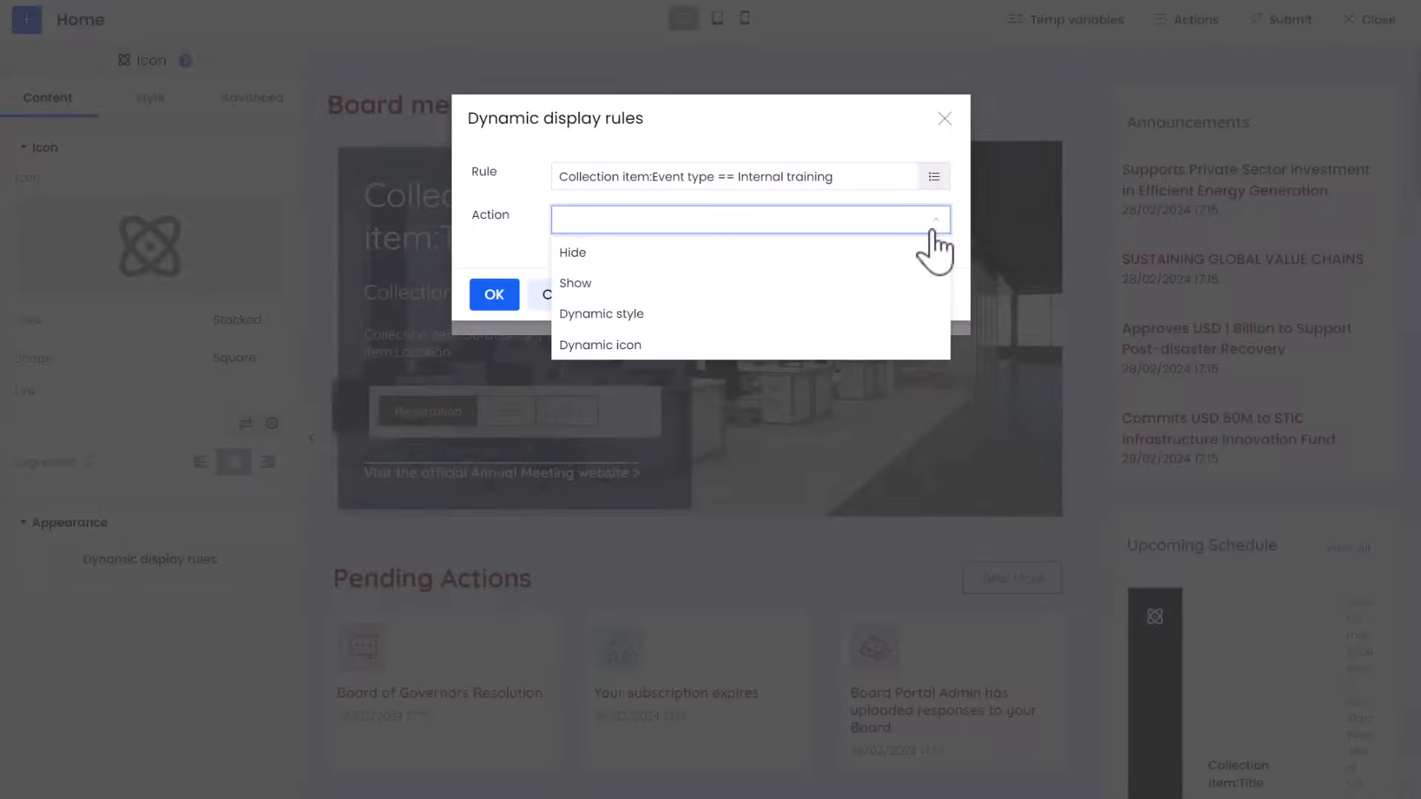
pyautogui.click(932, 308)
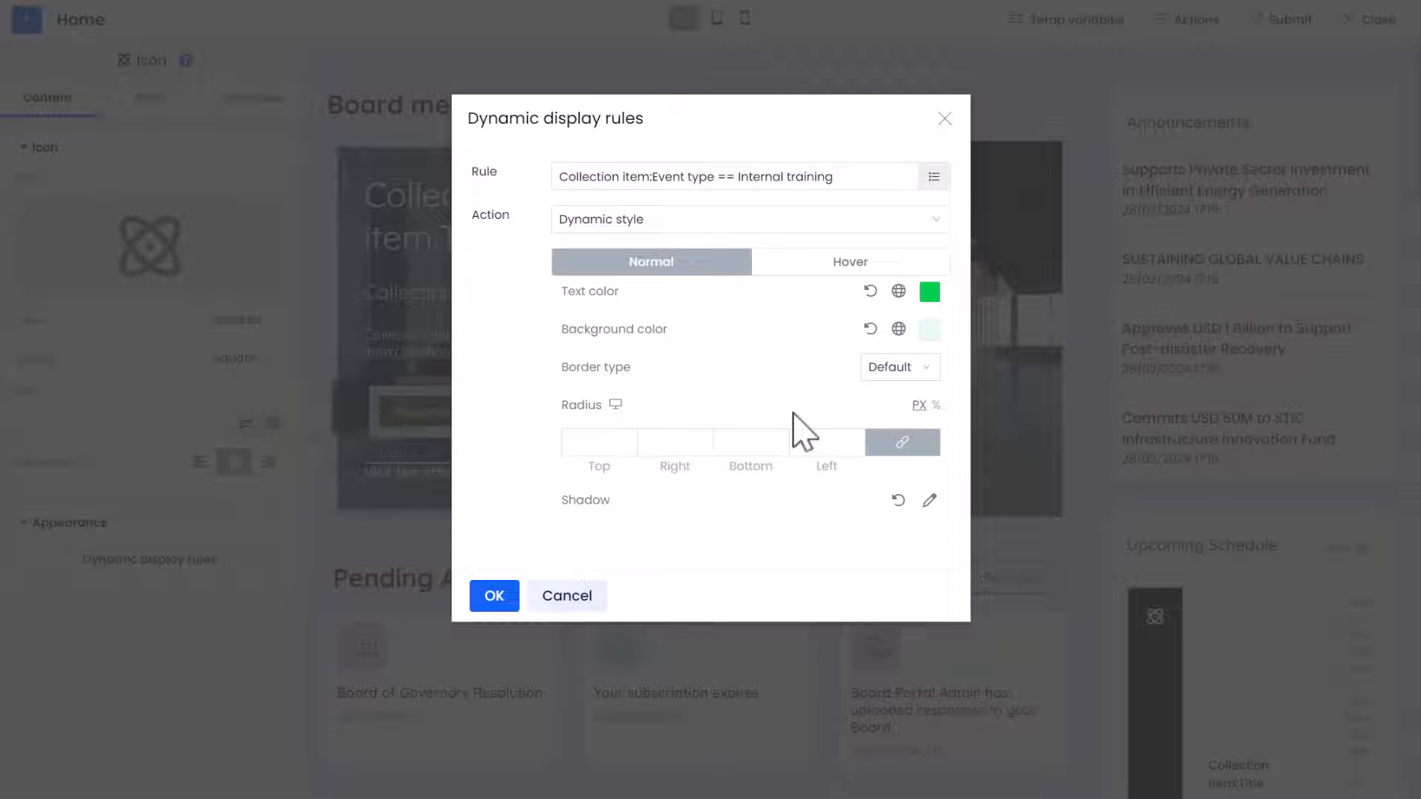
pyautogui.click(498, 599)
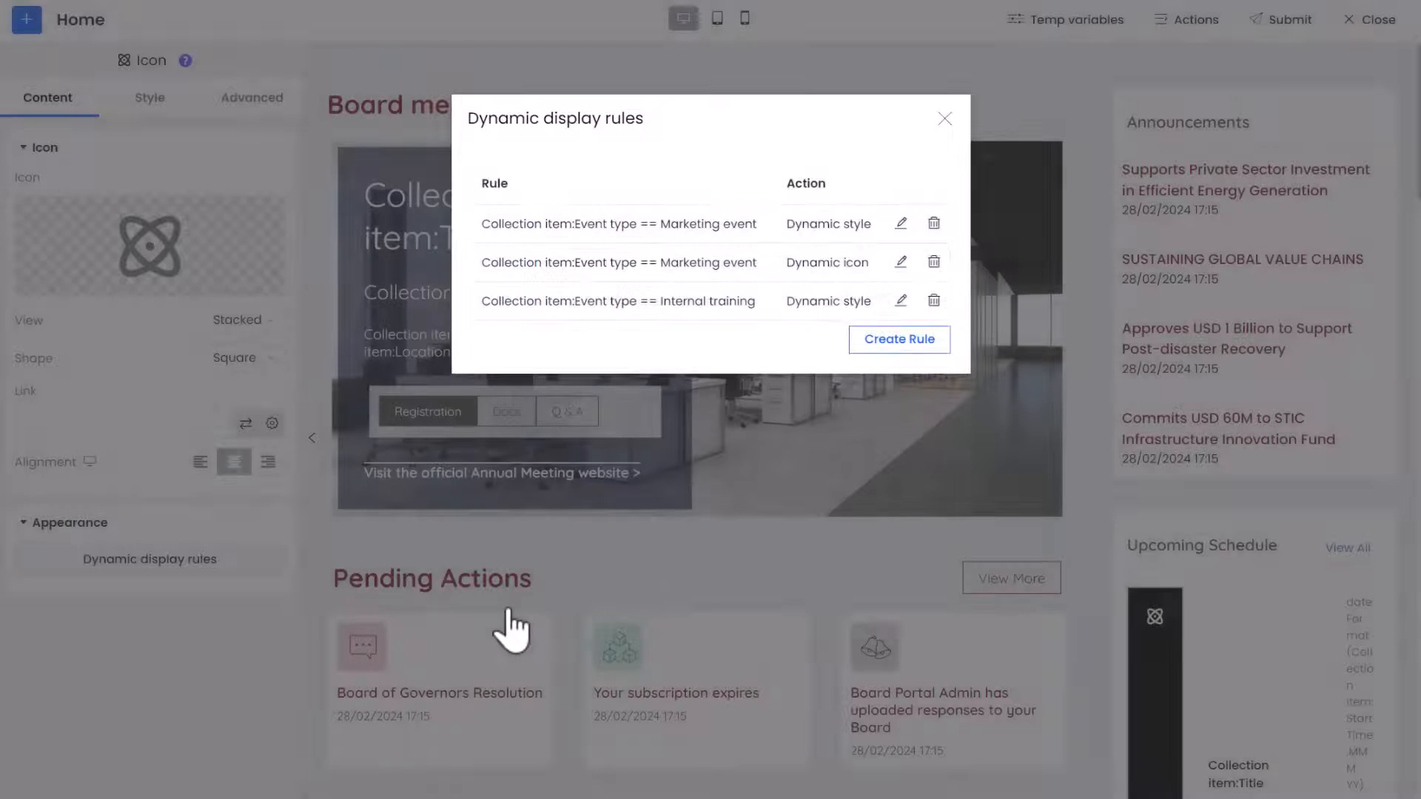
# Add a second rule for internal training, pasting Collection item:Event type == Internal training as its condition
pyautogui.click(884, 346)
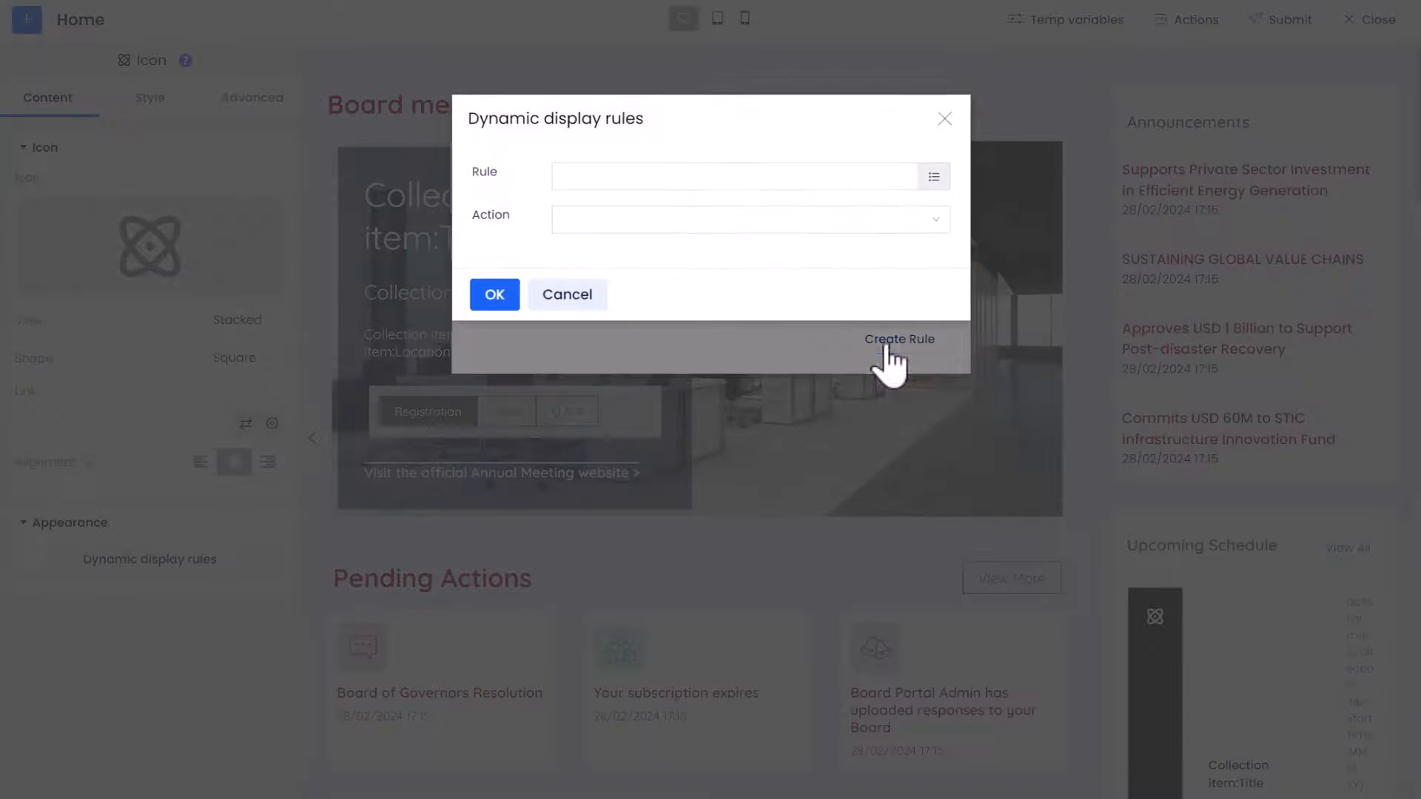
pyautogui.click(934, 178)
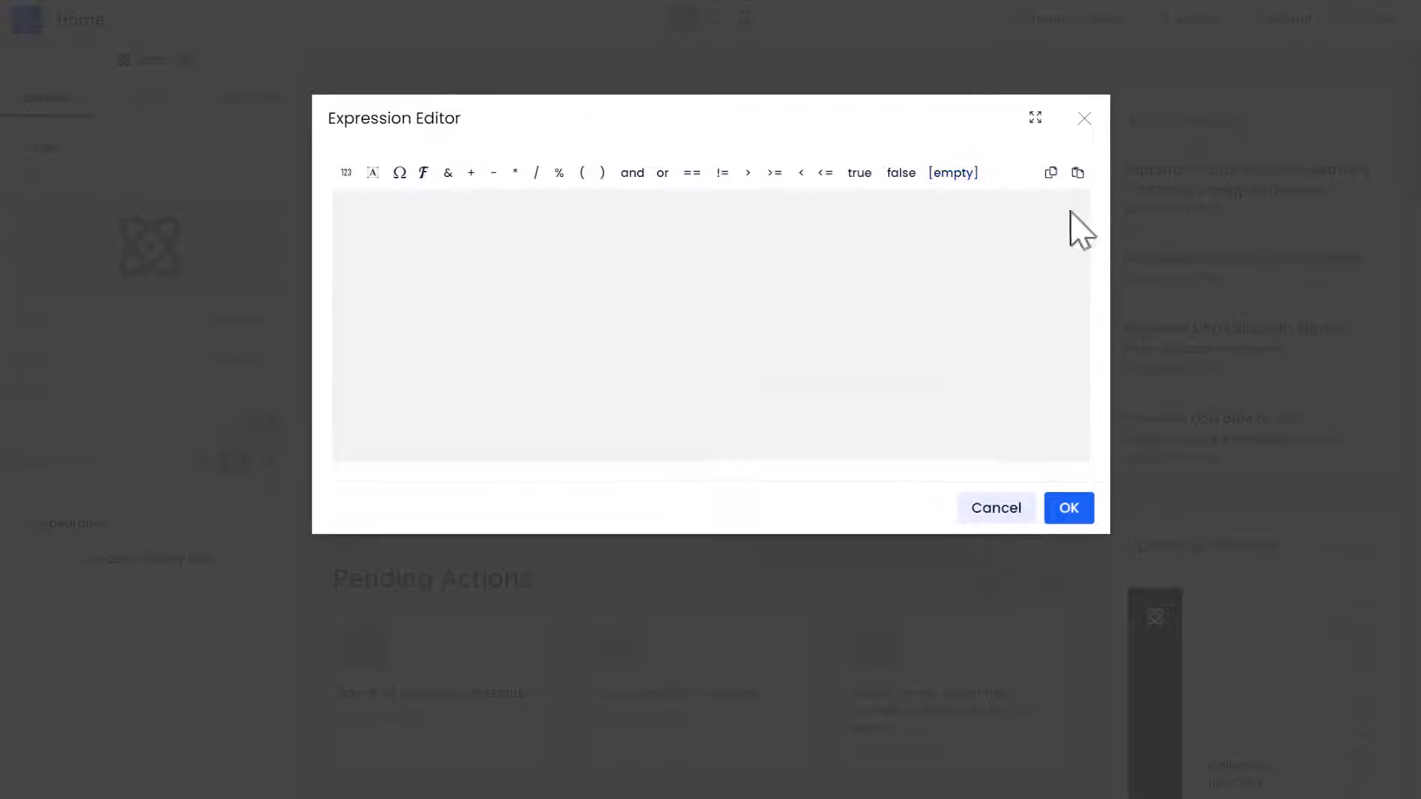
pyautogui.click(1078, 173)
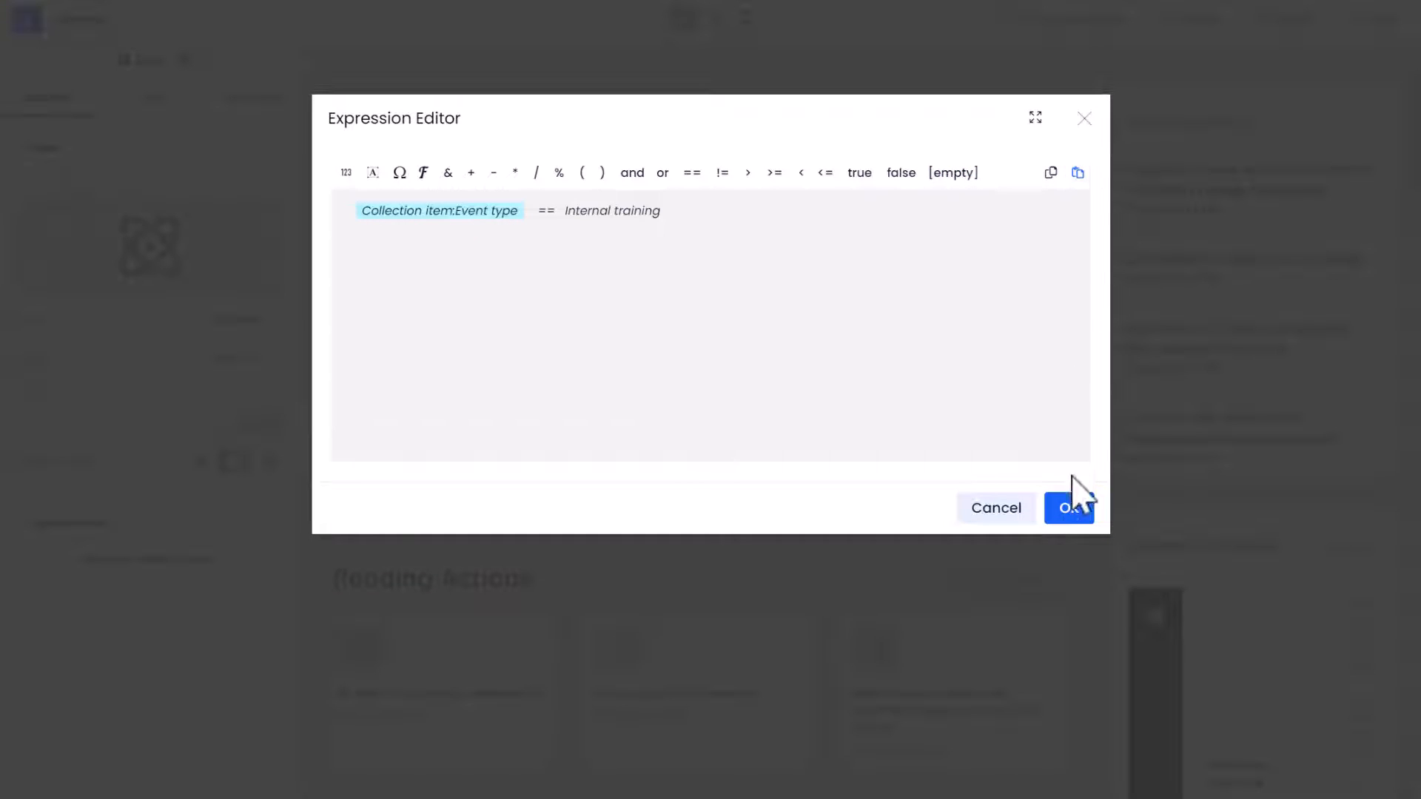
pyautogui.click(1069, 508)
# Set this rule's action to Dynamic icon, search the icon library for "cal", choose the solid calendar icon with a person, and save
pyautogui.click(926, 222)
pyautogui.click(930, 346)
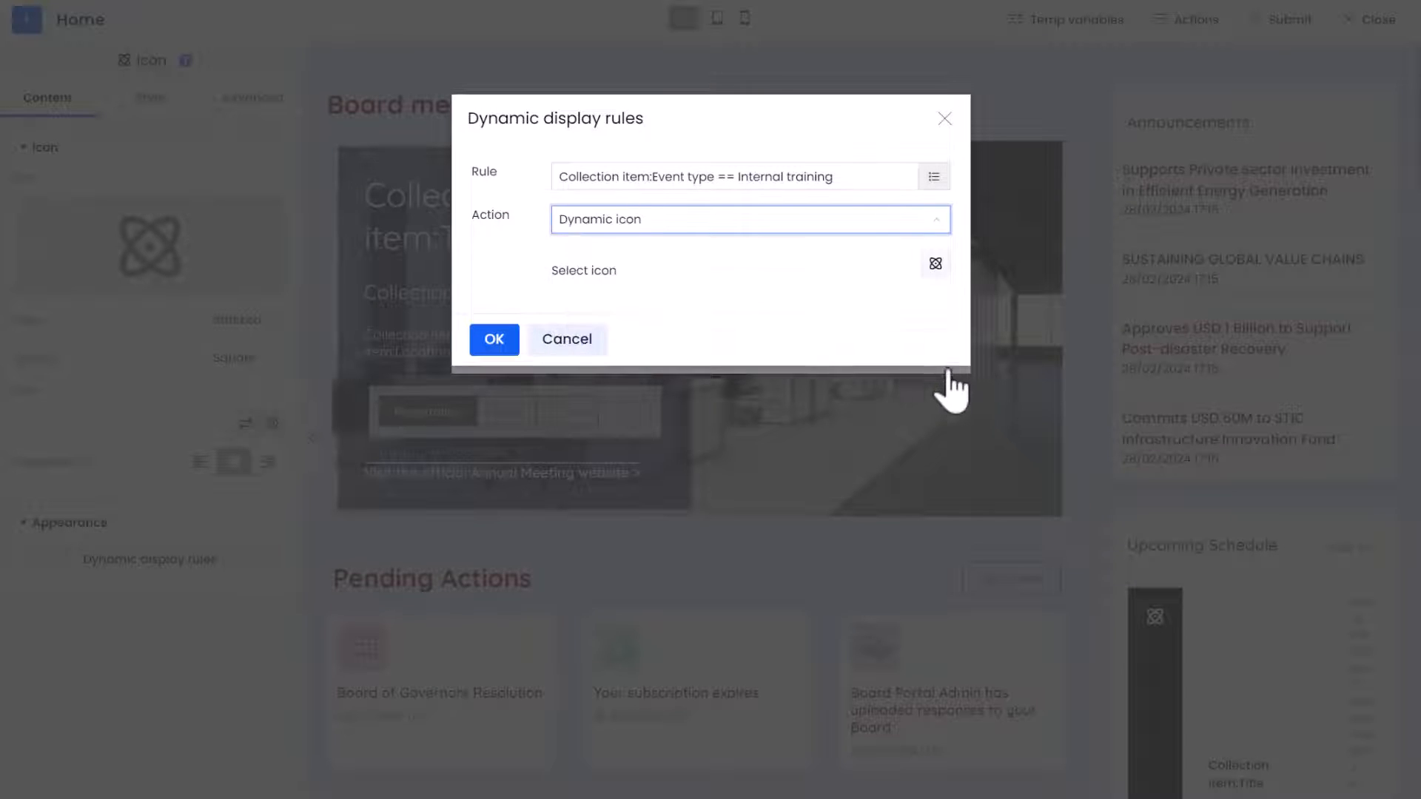
pyautogui.click(936, 265)
pyautogui.click(901, 339)
pyautogui.write('cal')
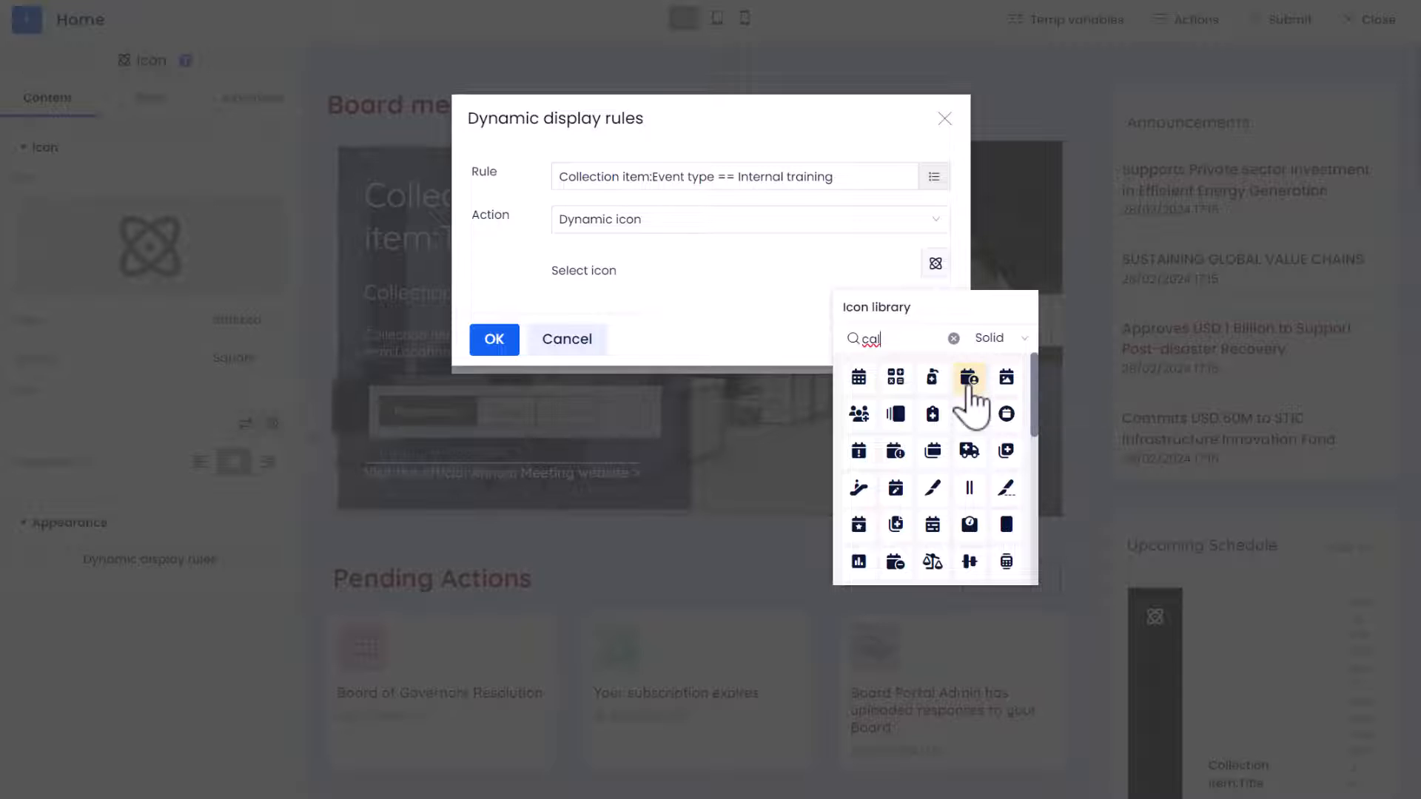
pyautogui.click(968, 379)
pyautogui.click(743, 282)
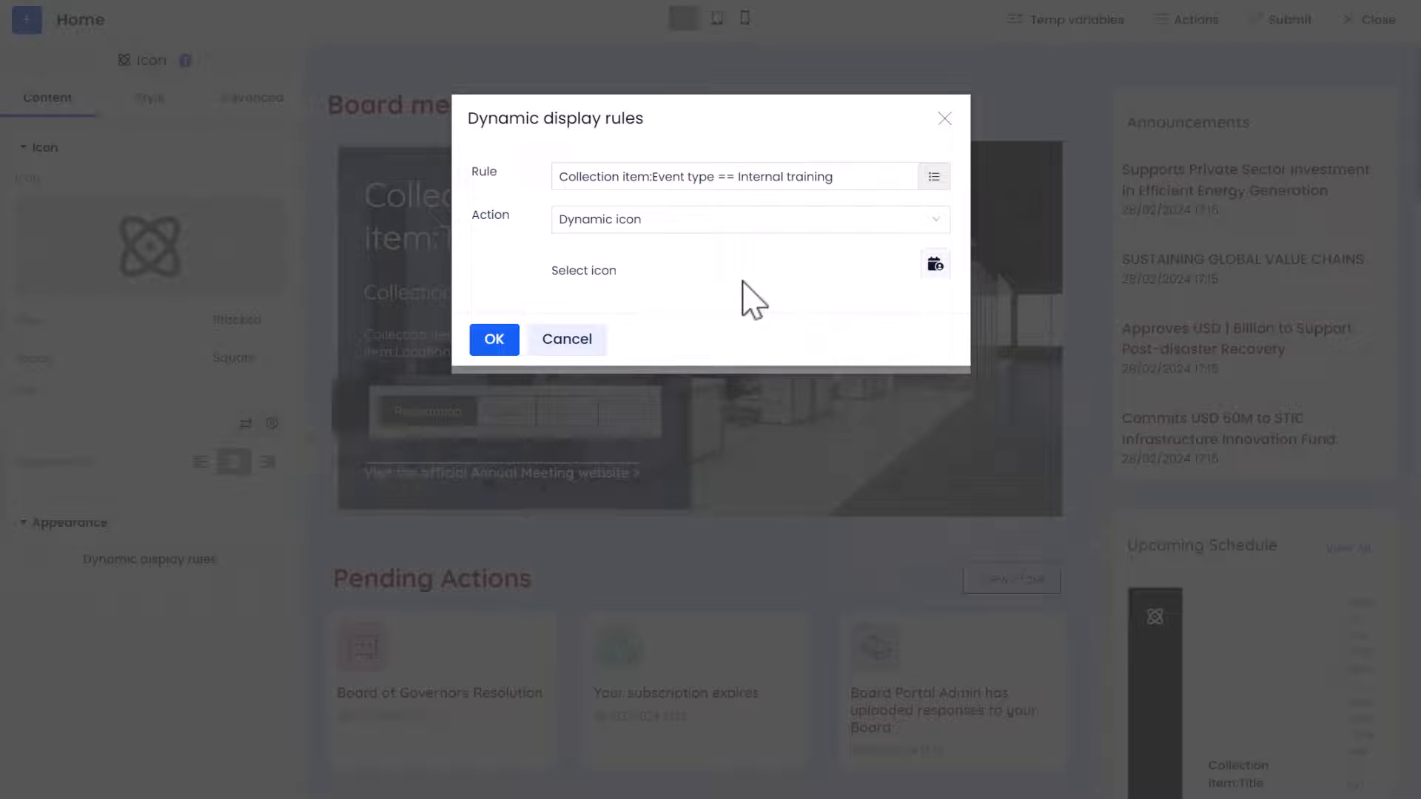
pyautogui.click(494, 340)
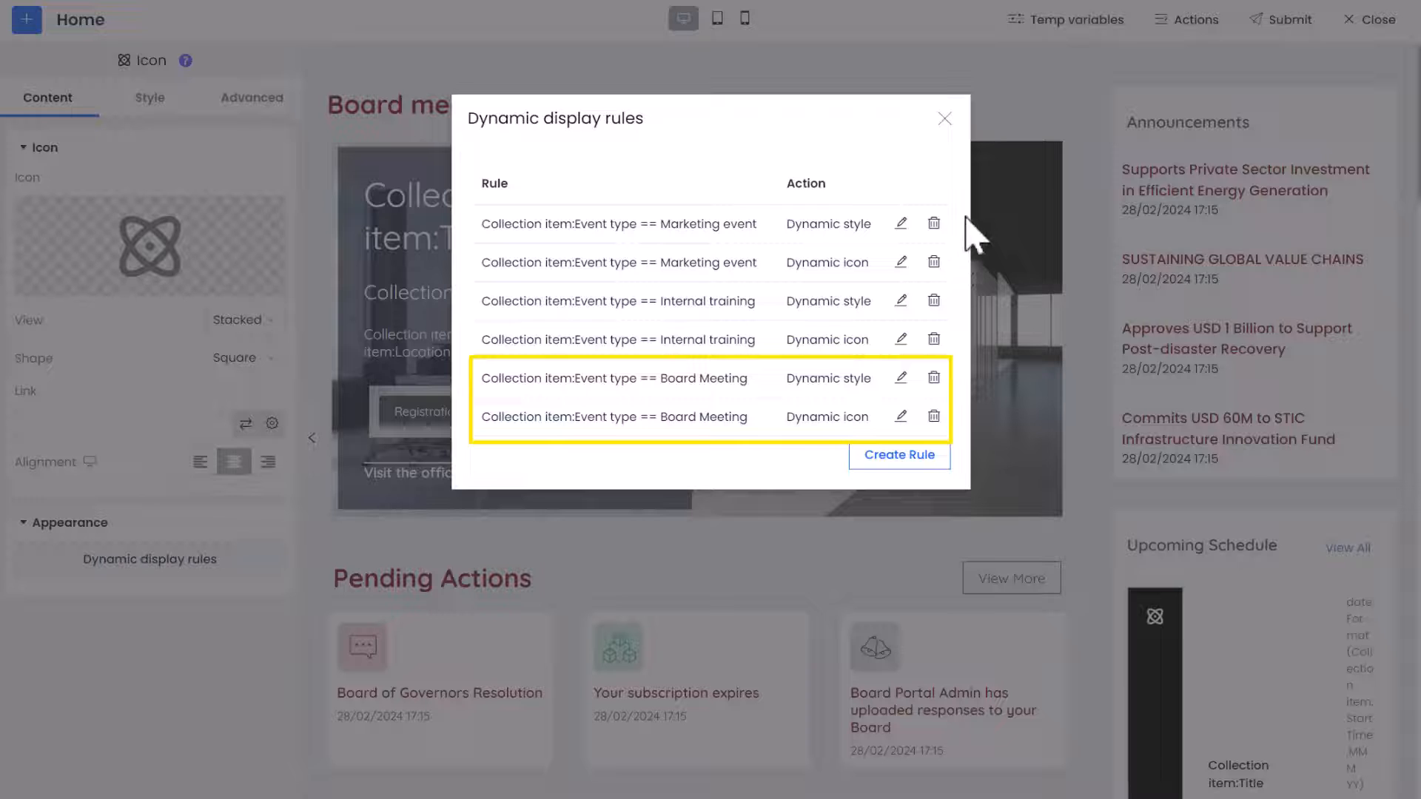
# Close the dynamic display rules, preview the home page, and examine the Upcoming Schedule icons there and on the portal page
pyautogui.click(960, 120)
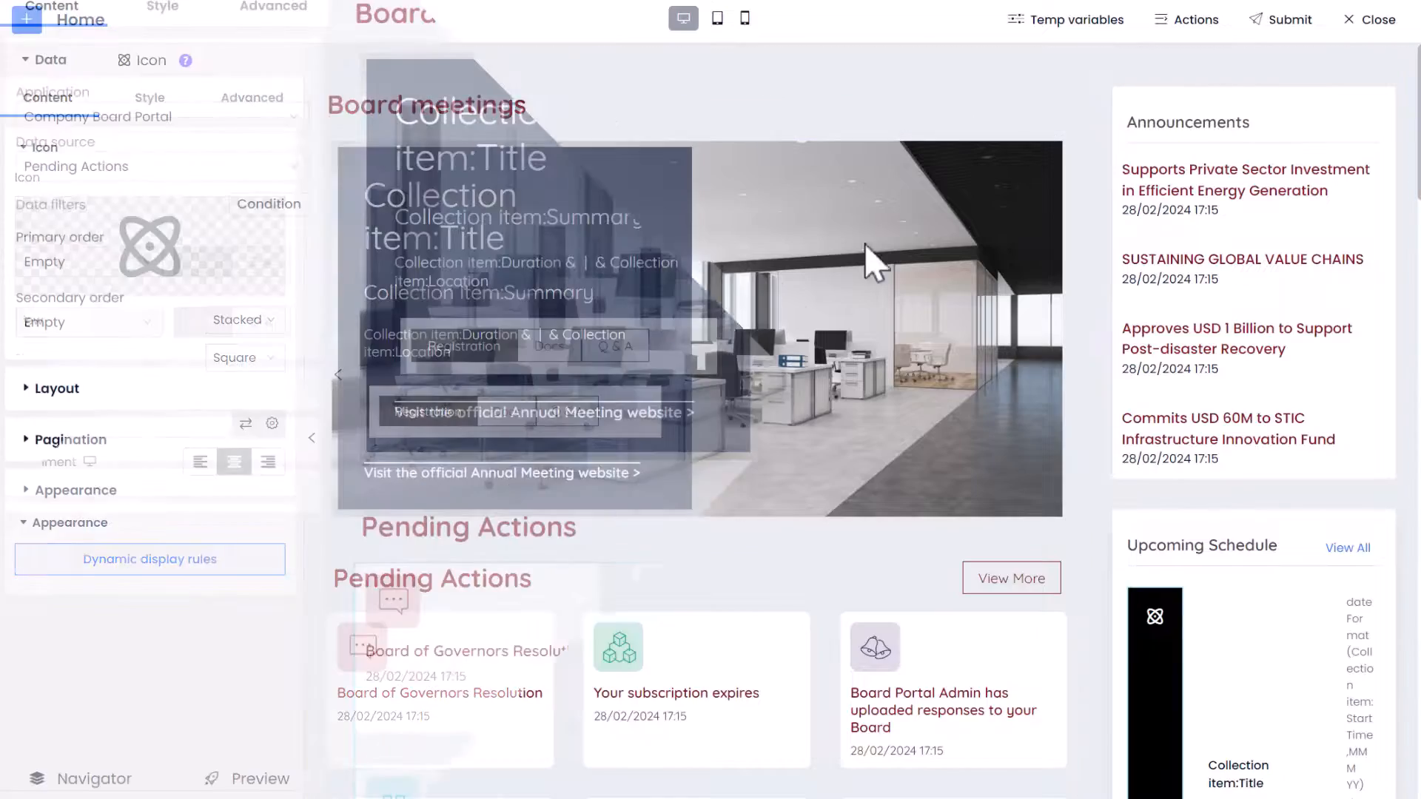
pyautogui.scroll(-5, 755, 400)
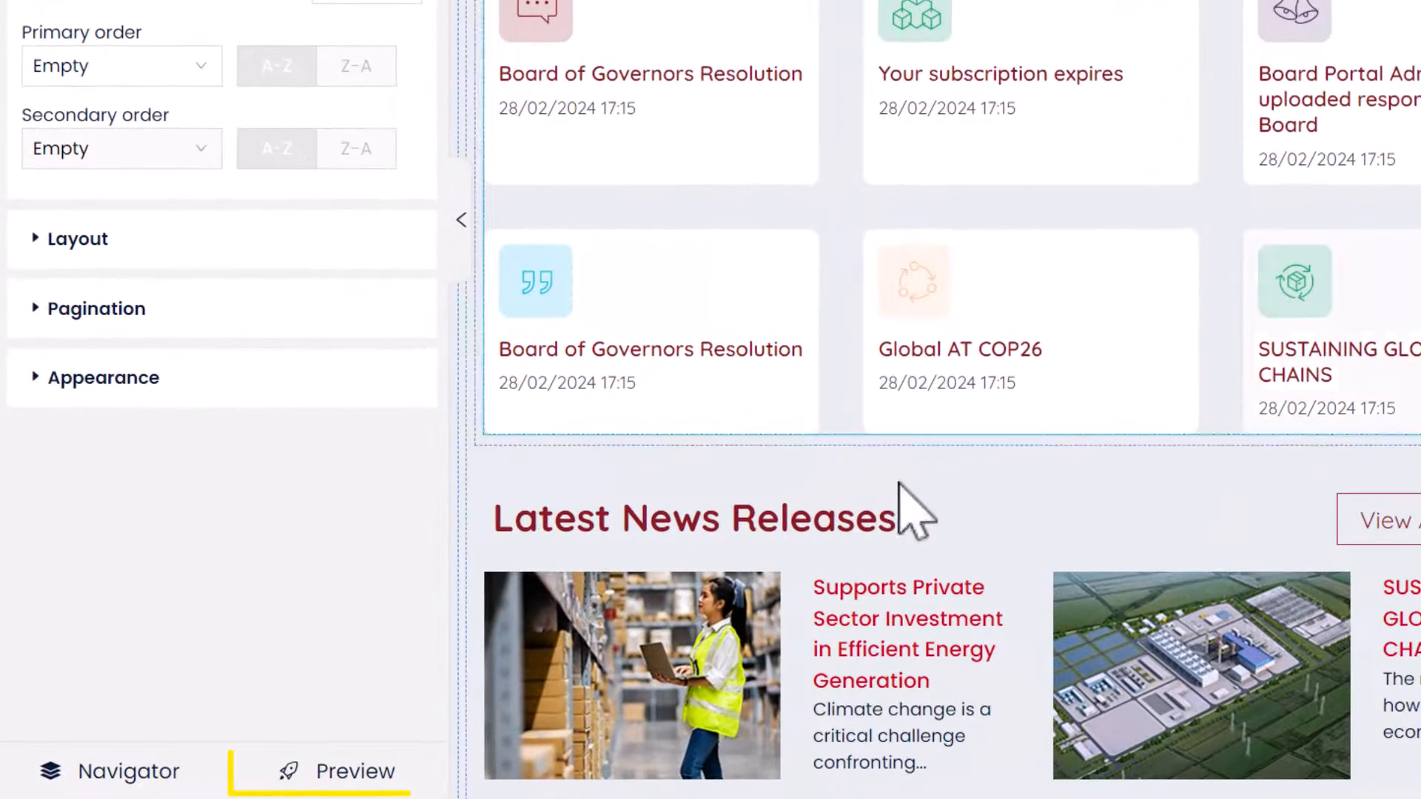
pyautogui.click(308, 770)
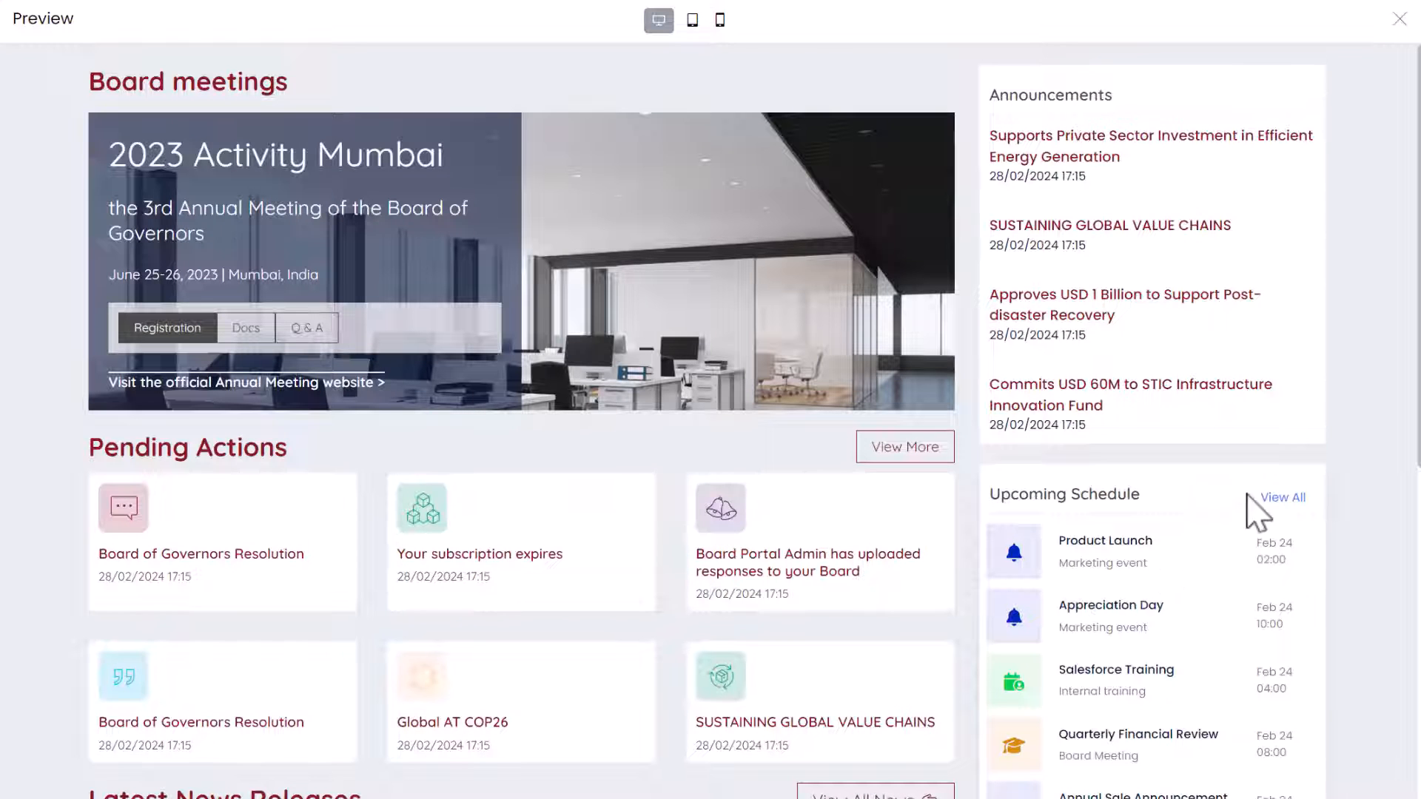
pyautogui.scroll(-1, 1360, 468)
pyautogui.scroll(-4, 1360, 467)
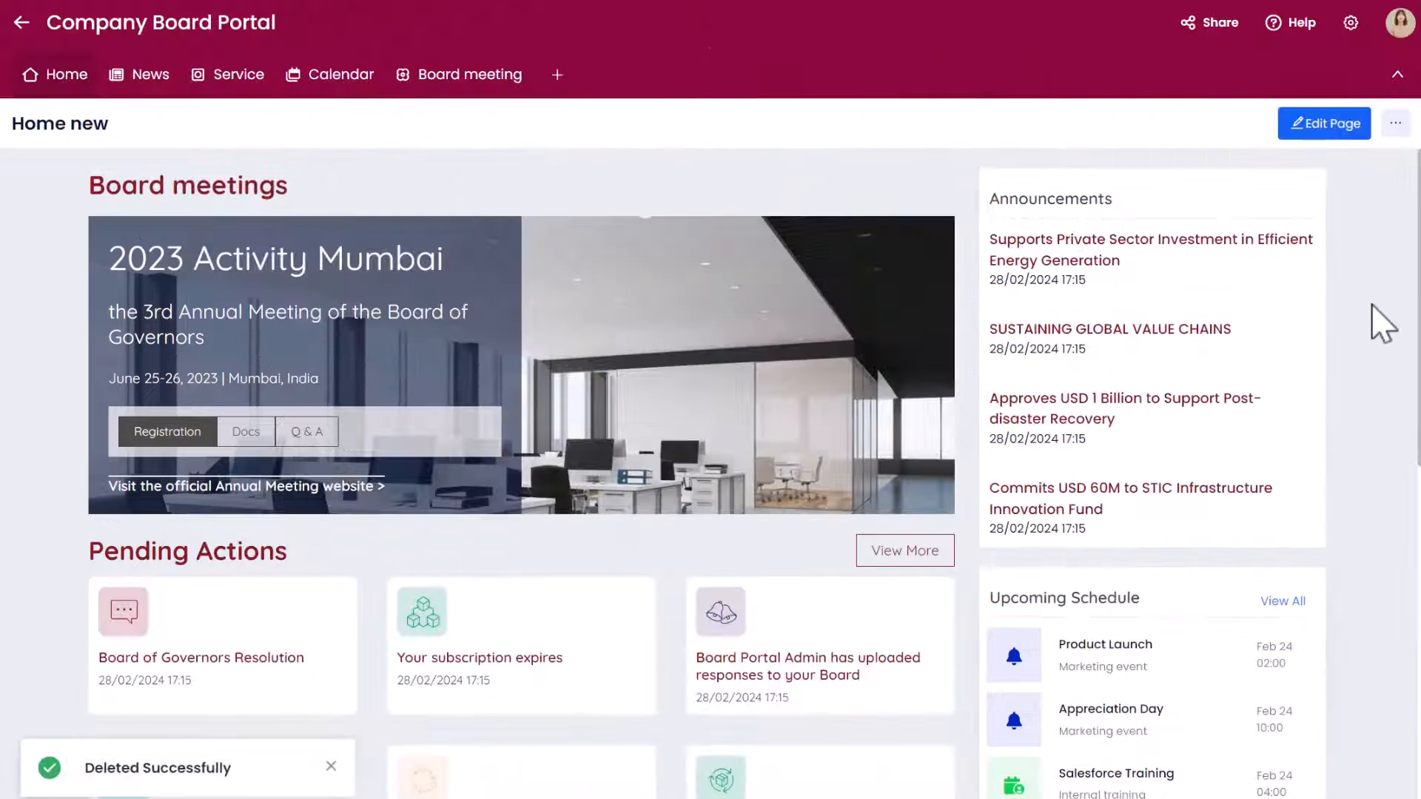
pyautogui.scroll(-2, 1370, 326)
pyautogui.scroll(-3, 1373, 326)
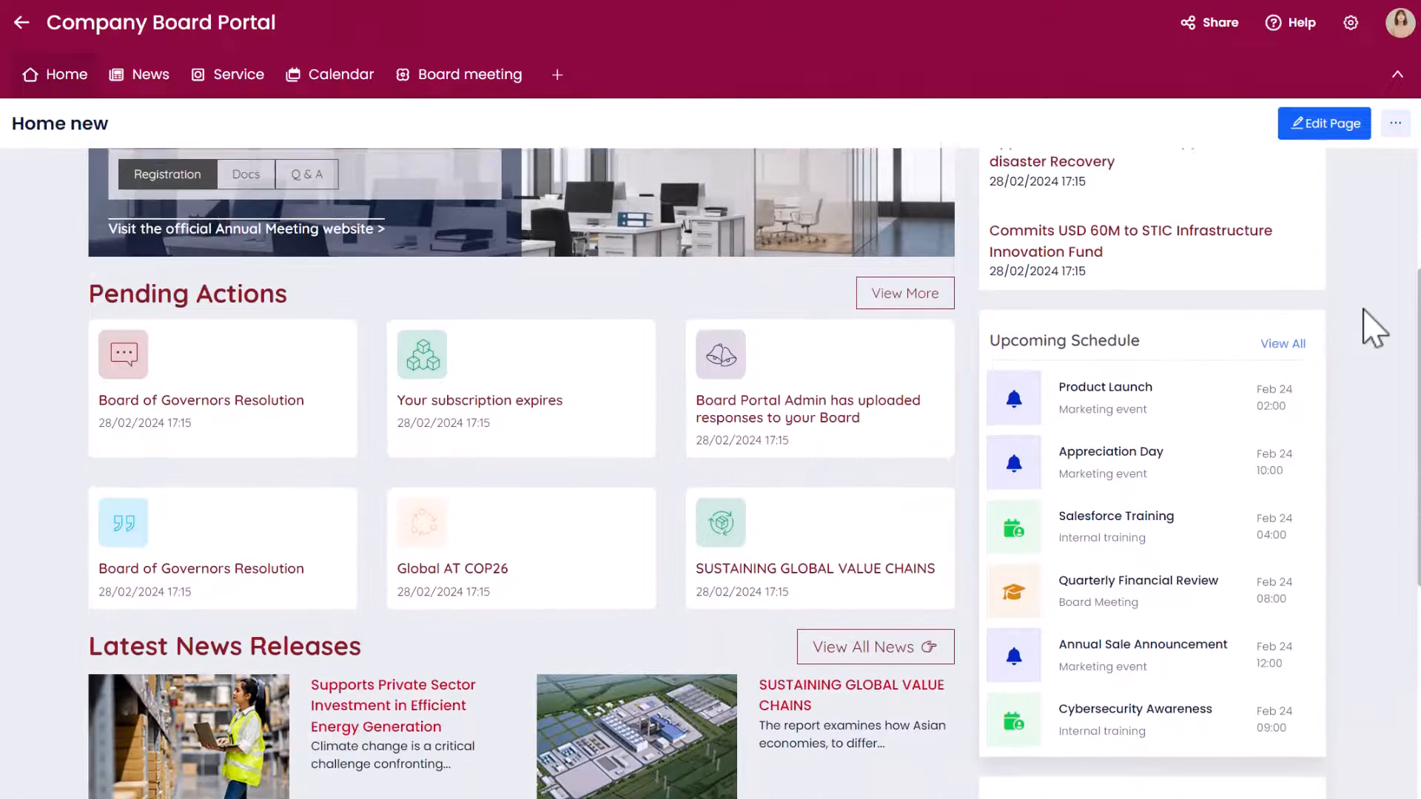